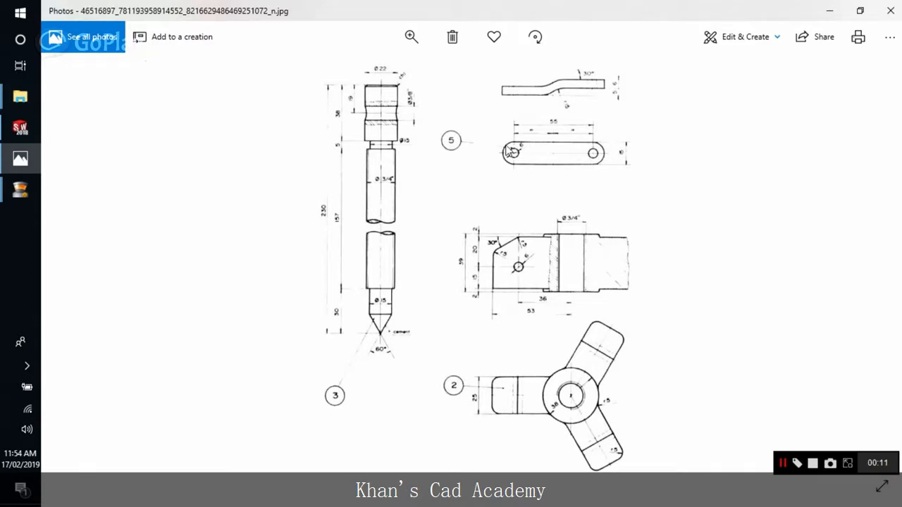
Switch from the reference drawing to SOLIDWORKS and create a new part document.
scroll(564, 176, "up", 2)
scroll(577, 192, "up", 2)
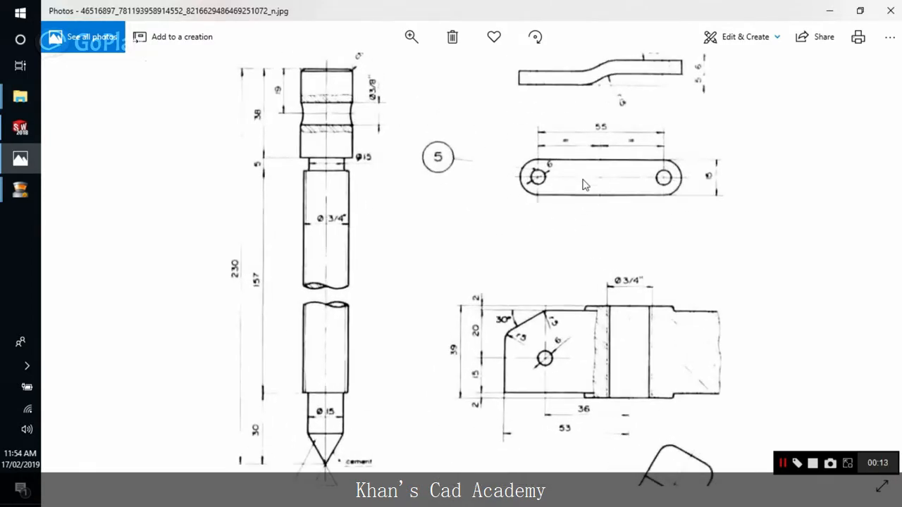
scroll(582, 210, "up", 1)
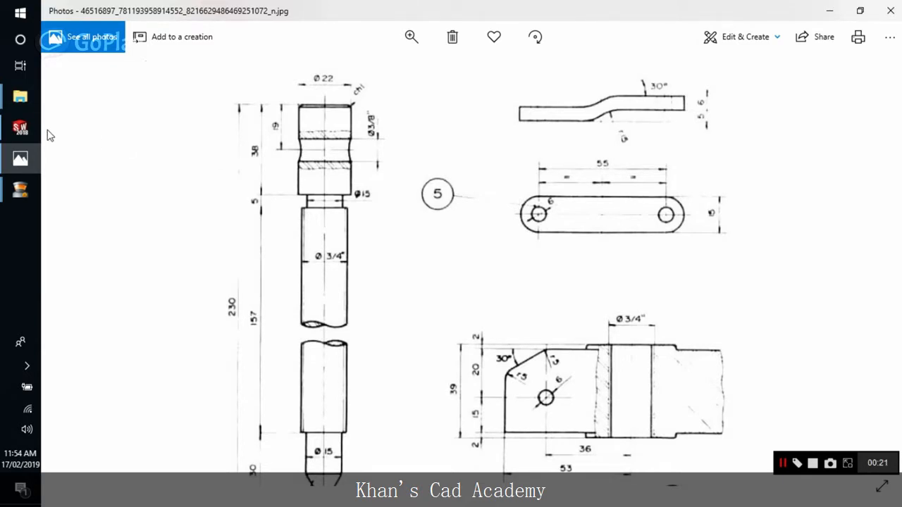
left_click(26, 130)
left_click(168, 13)
left_click(182, 32)
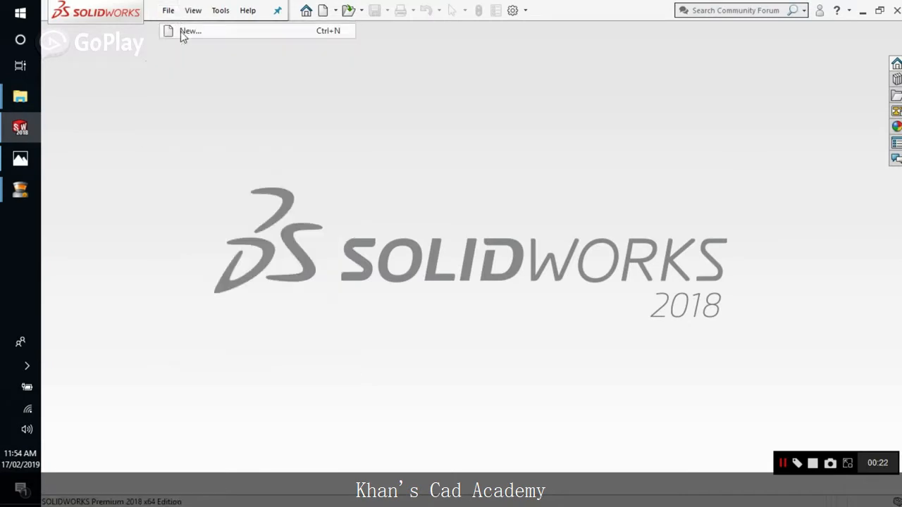
left_click(456, 406)
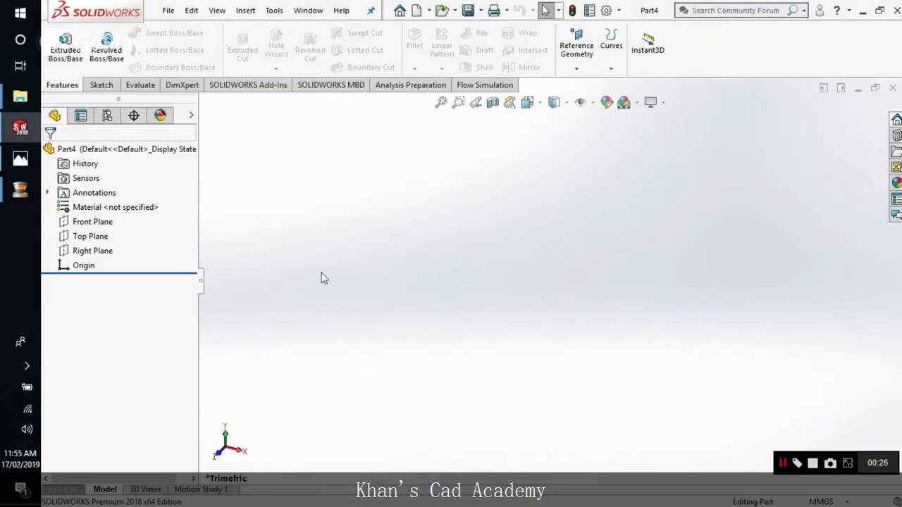
Start a new sketch on the Top Plane.
left_click(106, 86)
left_click(59, 42)
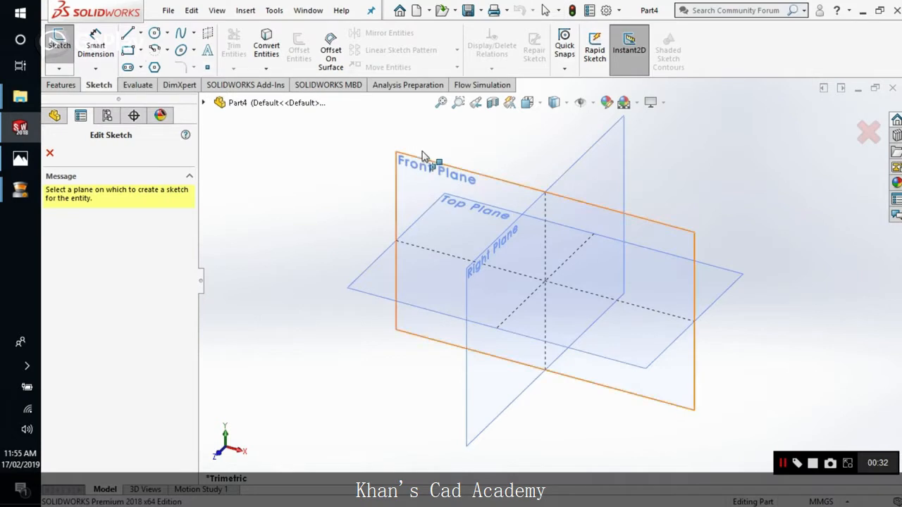
left_click(371, 275)
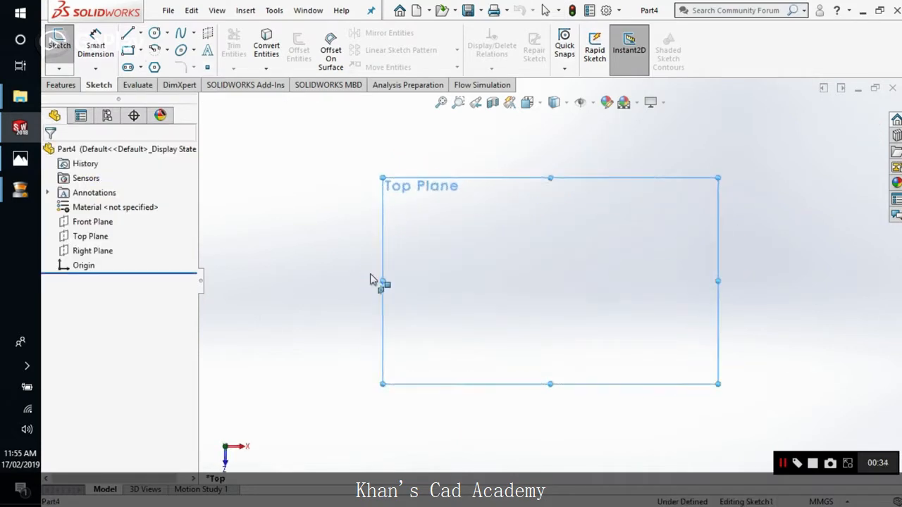
Examine the side and top views of part 5 in the reference drawing in Photos, and return to SOLIDWORKS.
left_click(28, 163)
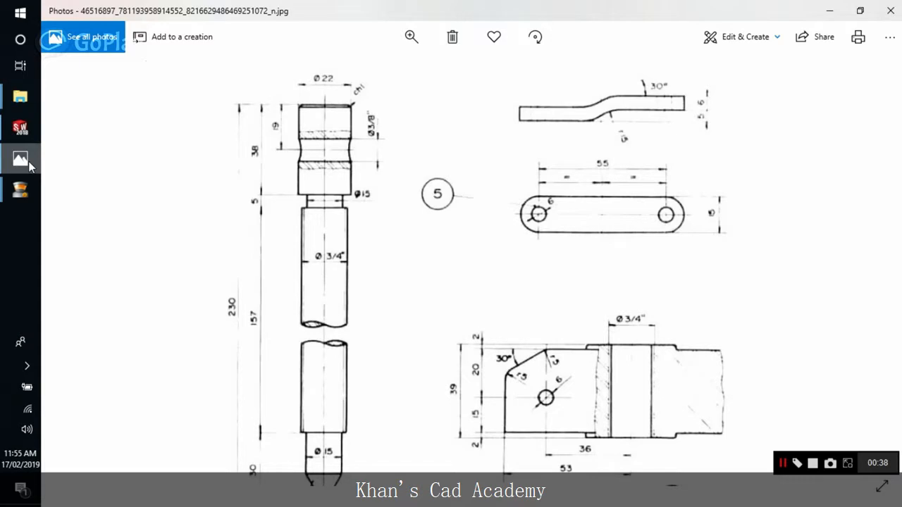
left_click(29, 164)
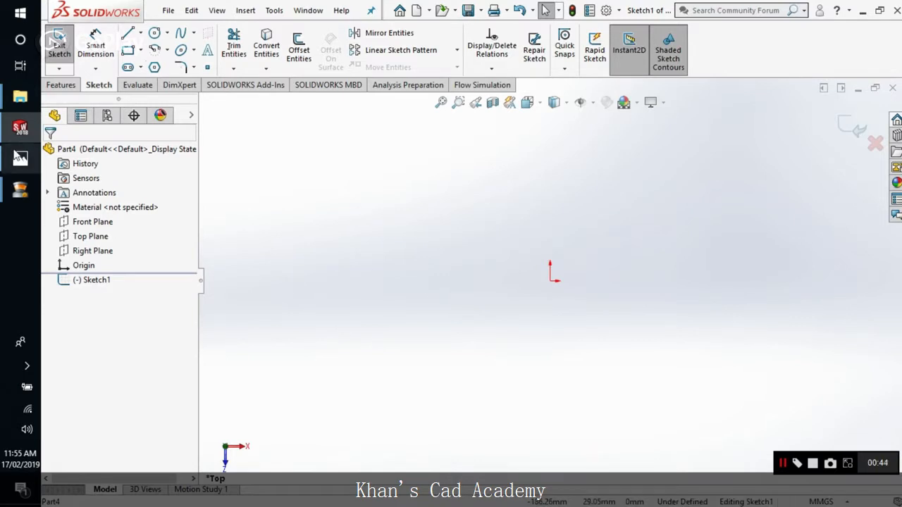
left_click(19, 159)
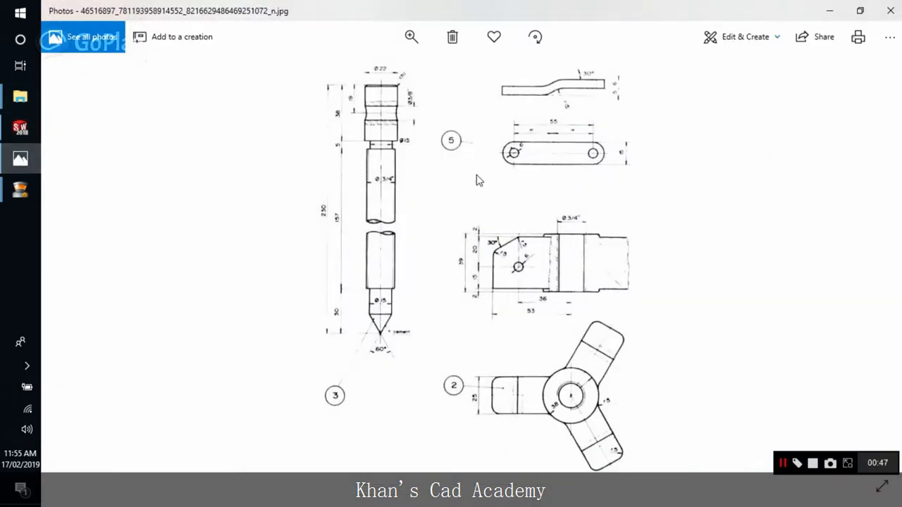
scroll(590, 145, "up", 2)
left_click_drag(589, 211, 604, 195)
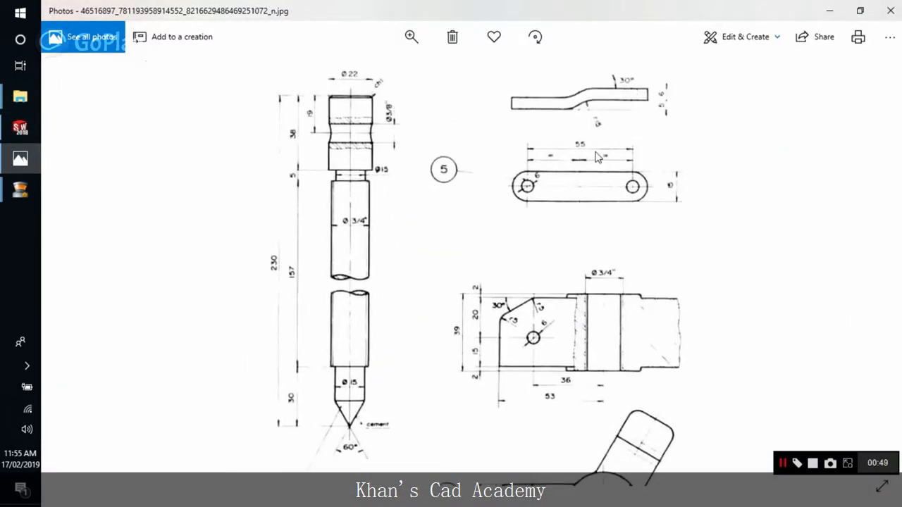
scroll(653, 133, "up", 1)
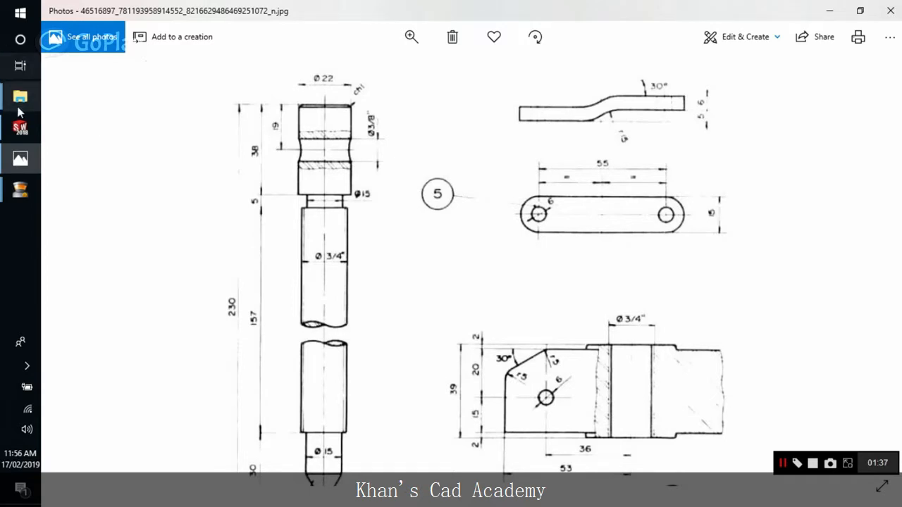
left_click(19, 129)
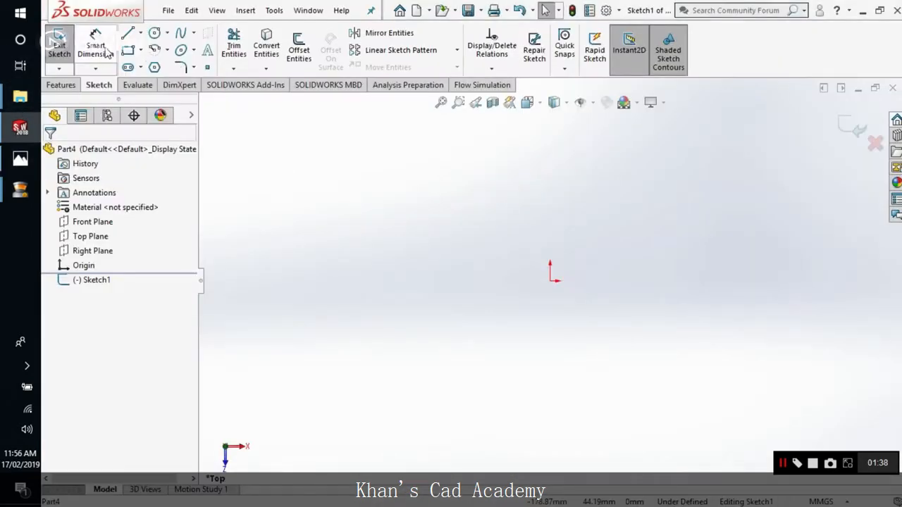
Sketch a horizontal line about 101 mm long starting at the origin.
left_click(128, 34)
left_click(551, 280)
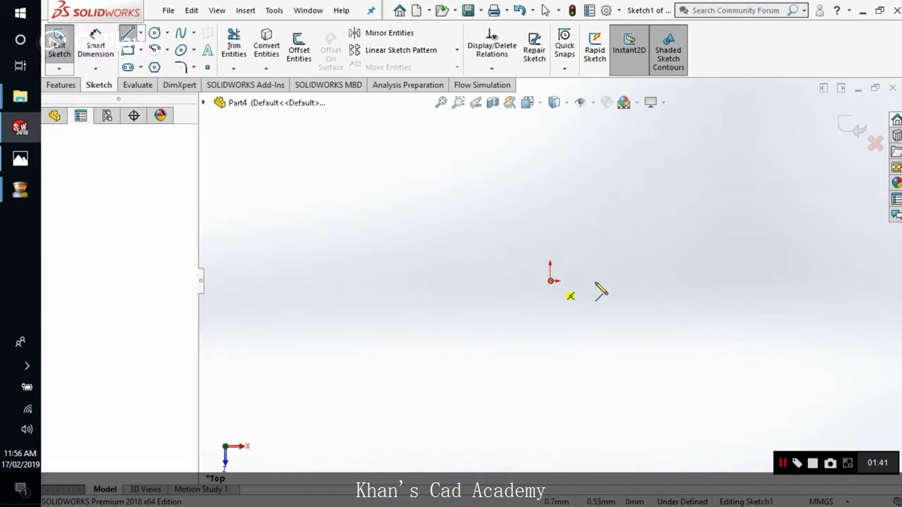
left_click(746, 281)
key("Escape")
key("Escape")
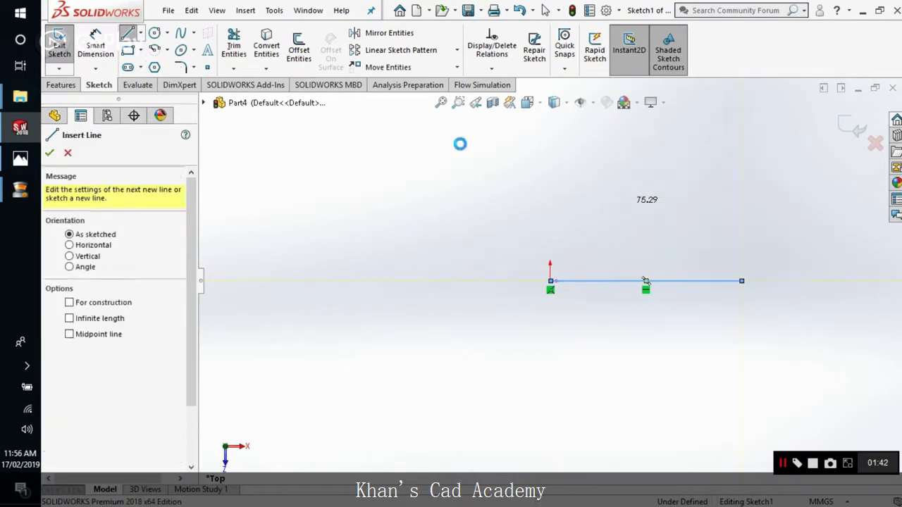
Dimension the horizontal line's length as 55+15, giving 70 mm.
left_click(621, 281)
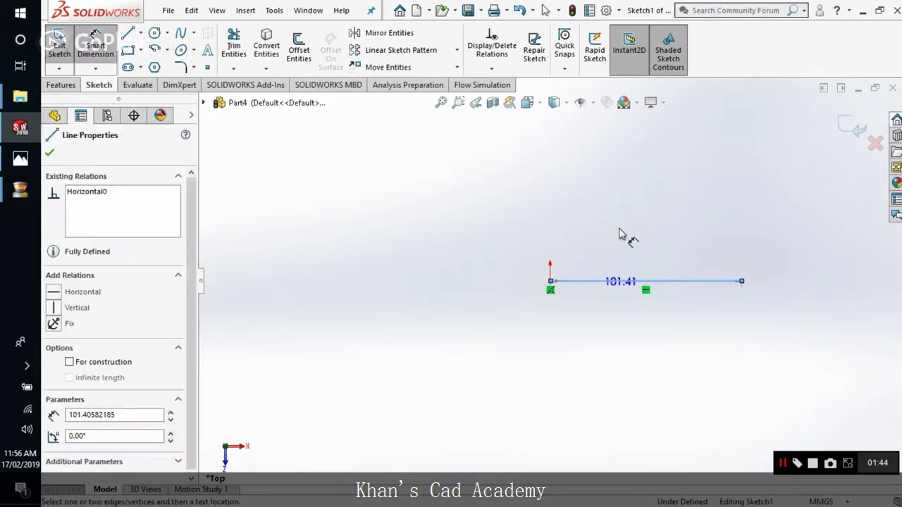
left_click(626, 235)
type("55+15")
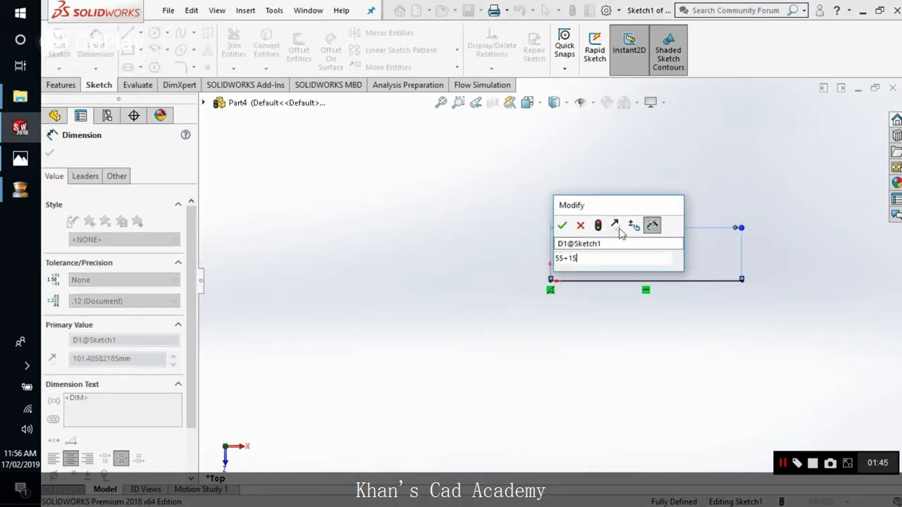
key("Return")
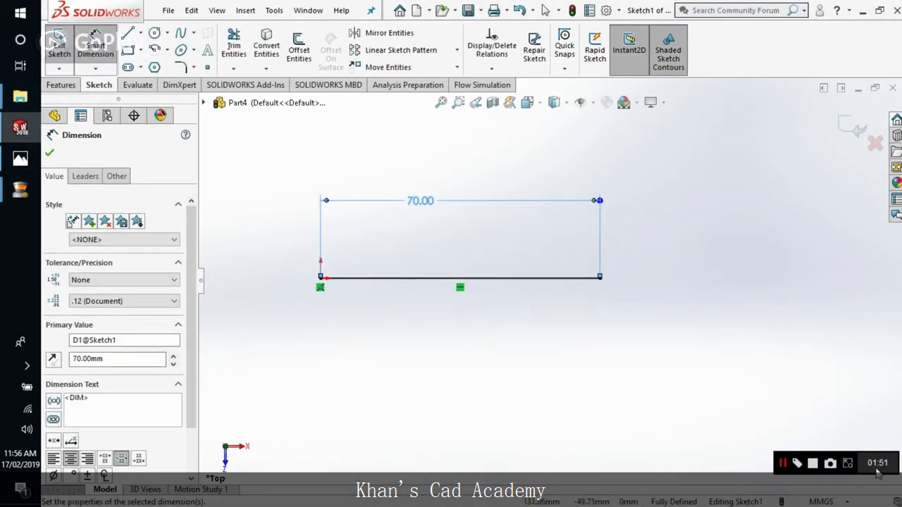
left_click(50, 153)
Check the part 5 drawing, and sketch a vertical line about 7.2 mm long downward from the horizontal line's free end.
left_click(19, 159)
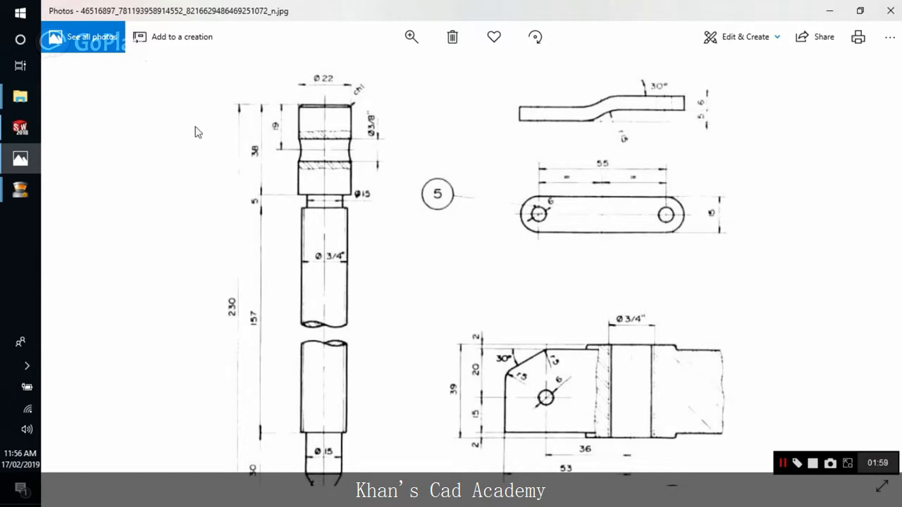
left_click(20, 132)
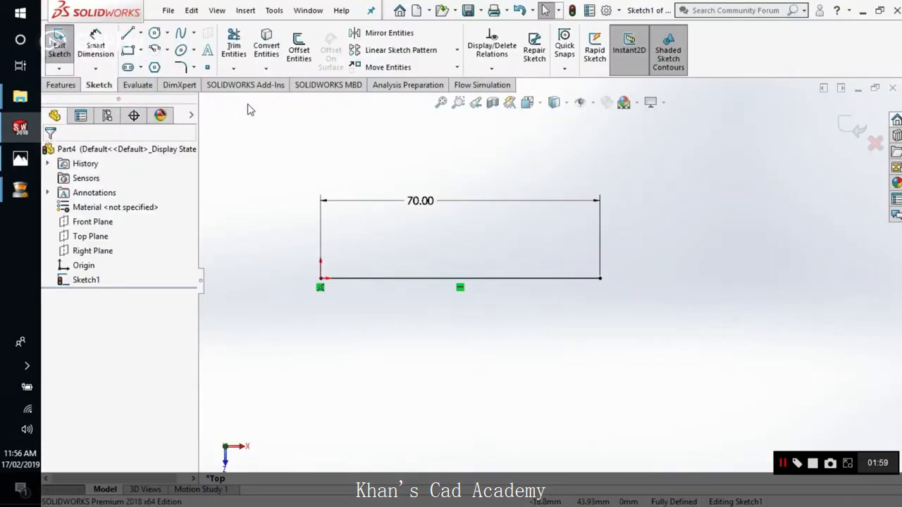
left_click(128, 32)
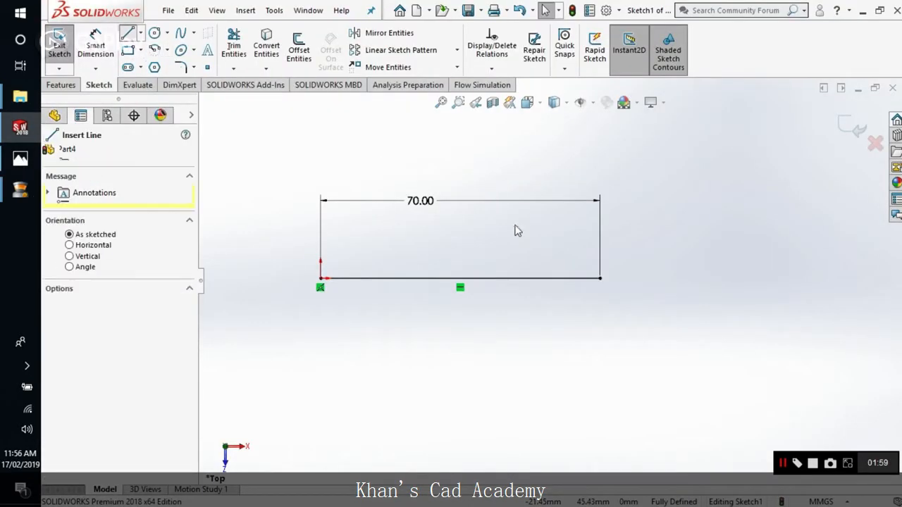
left_click(600, 278)
left_click(600, 307)
right_click(664, 210)
left_click(678, 220)
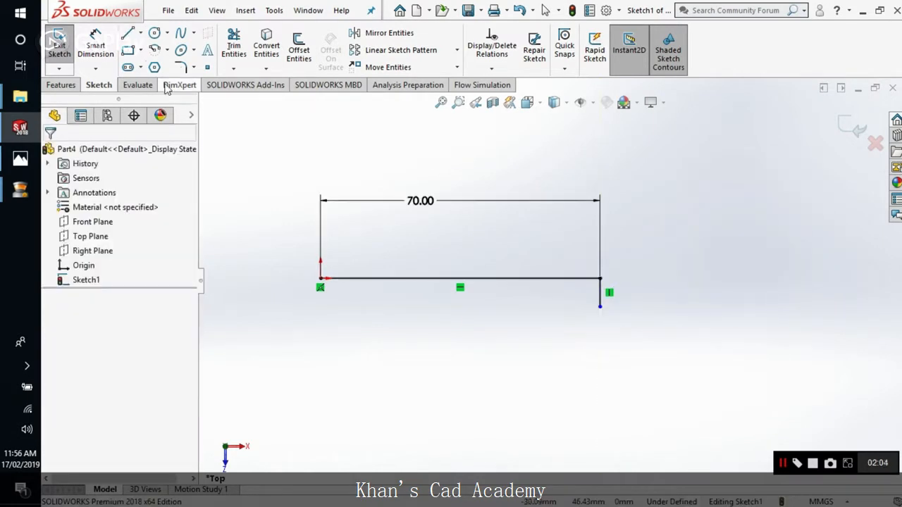
Dimension the vertical line's length as 11 mm.
left_click(95, 46)
left_click(662, 296)
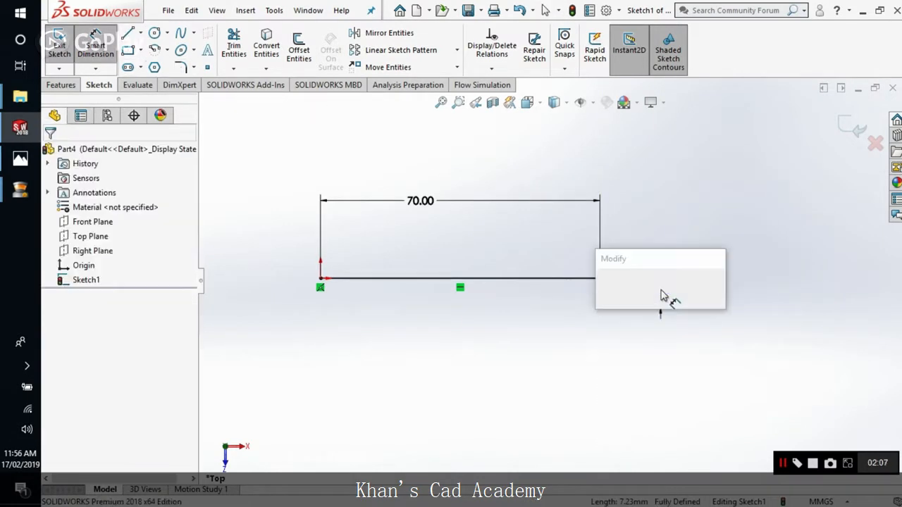
type("11")
key("Return")
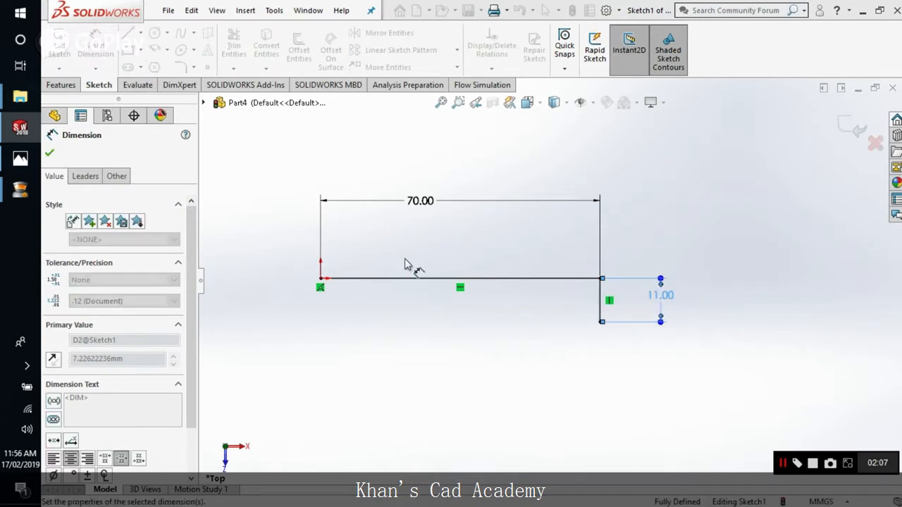
Close the rectangle with a vertical line down from the origin and a horizontal line to the lower end of the 11 mm line.
scroll(439, 309, "up", 1)
left_click(128, 33)
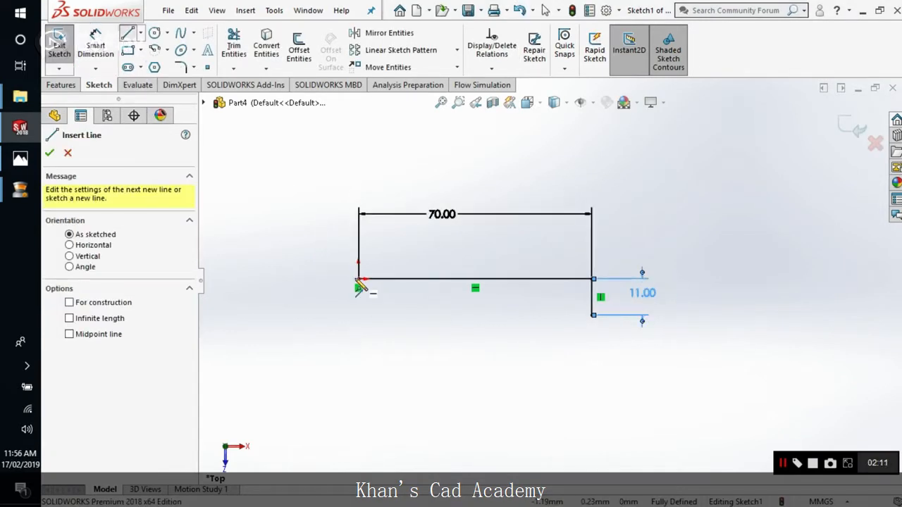
left_click(358, 279)
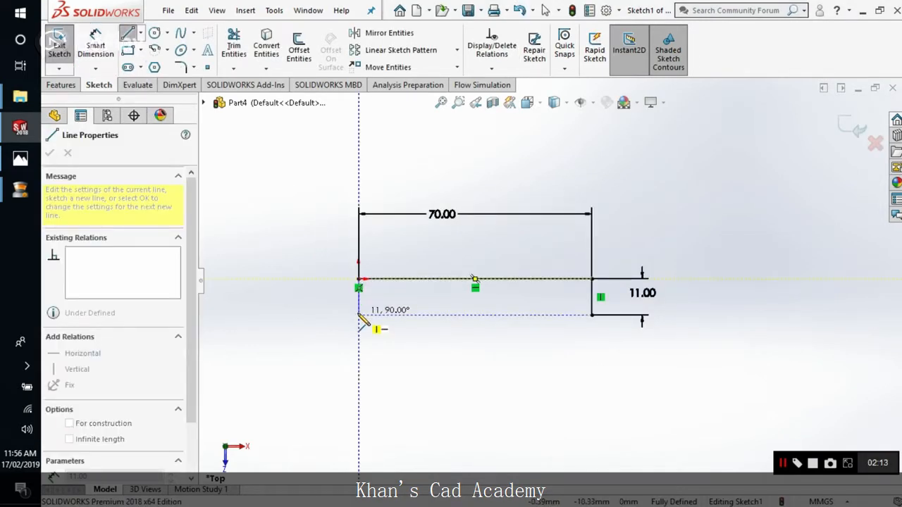
left_click(359, 315)
left_click(593, 315)
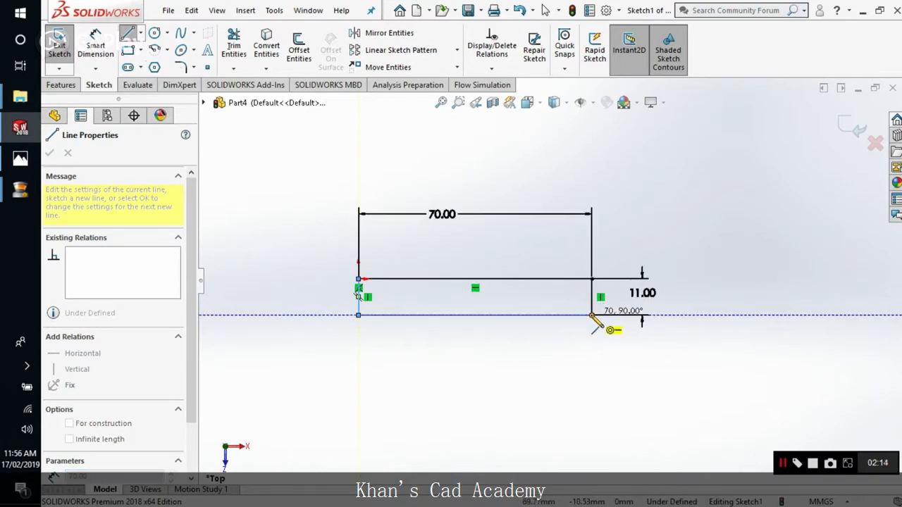
right_click(658, 186)
left_click(666, 188)
scroll(454, 271, "up", 2)
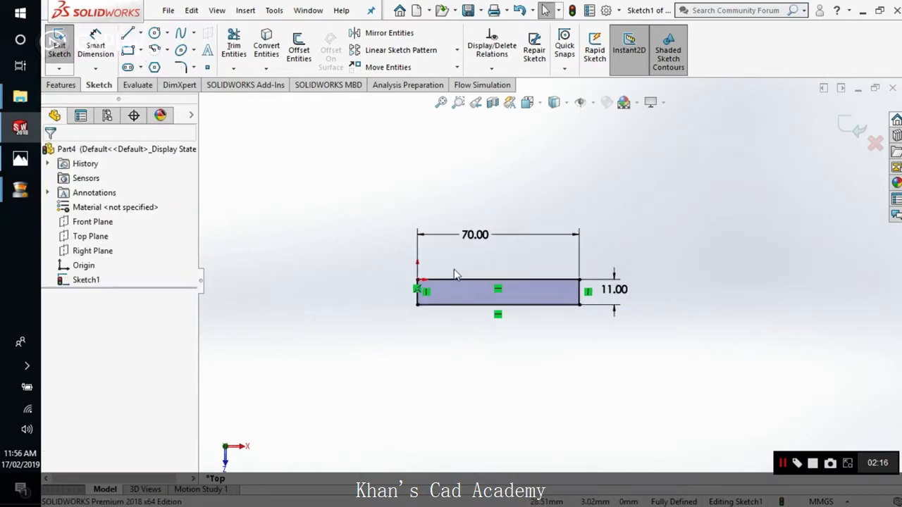
scroll(454, 270, "down", 3)
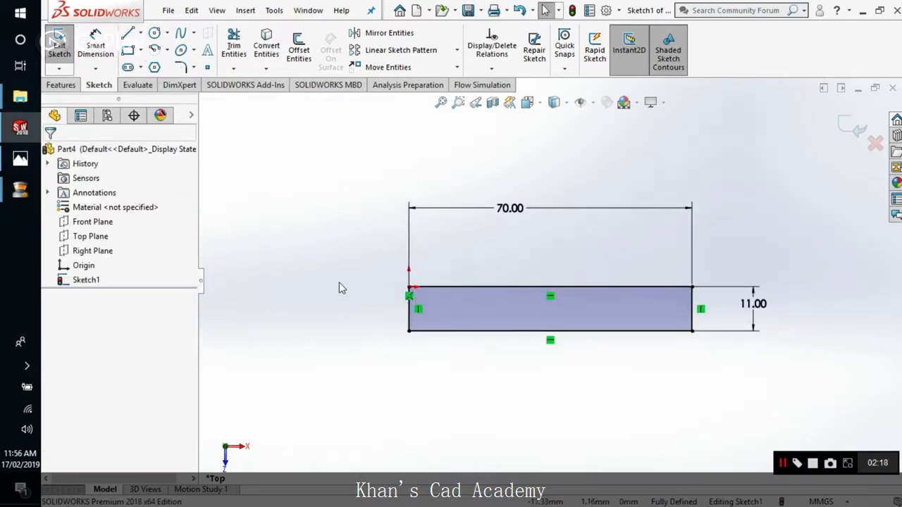
Check the part 5 drawing, and offset only the rectangle's upper 70 mm line inward by 6 mm, without chain selection.
left_click(19, 158)
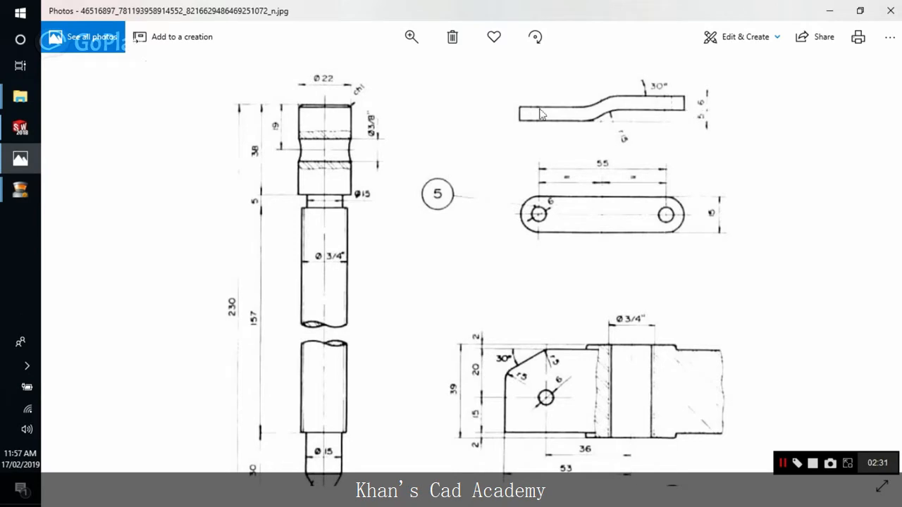
left_click(20, 128)
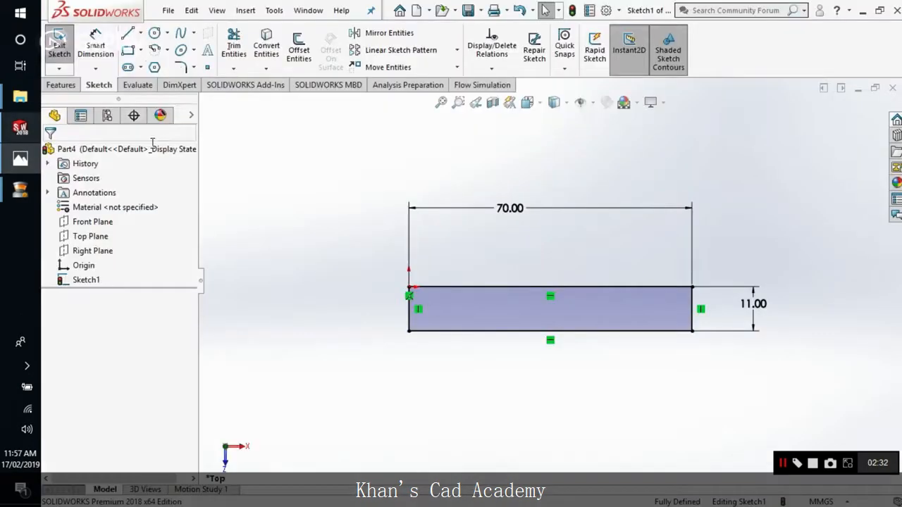
left_click(127, 33)
scroll(699, 299, "down", 3)
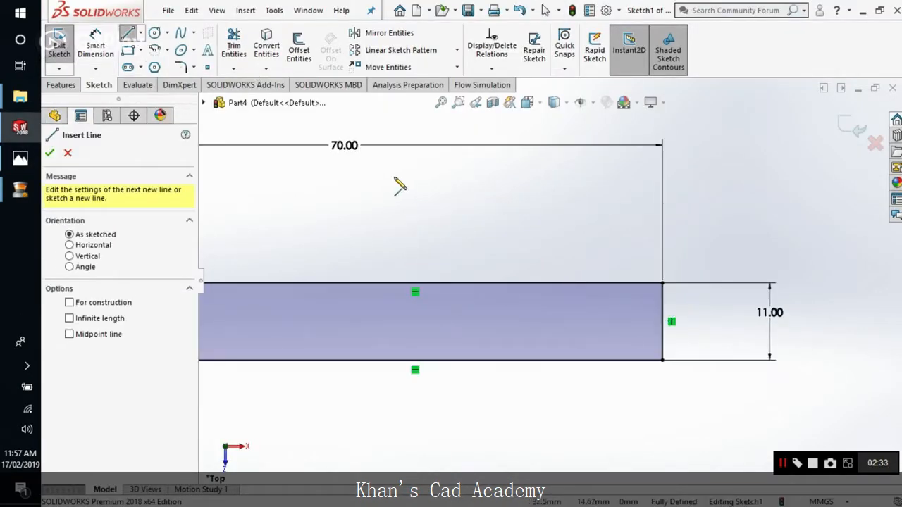
key("Escape")
left_click(298, 50)
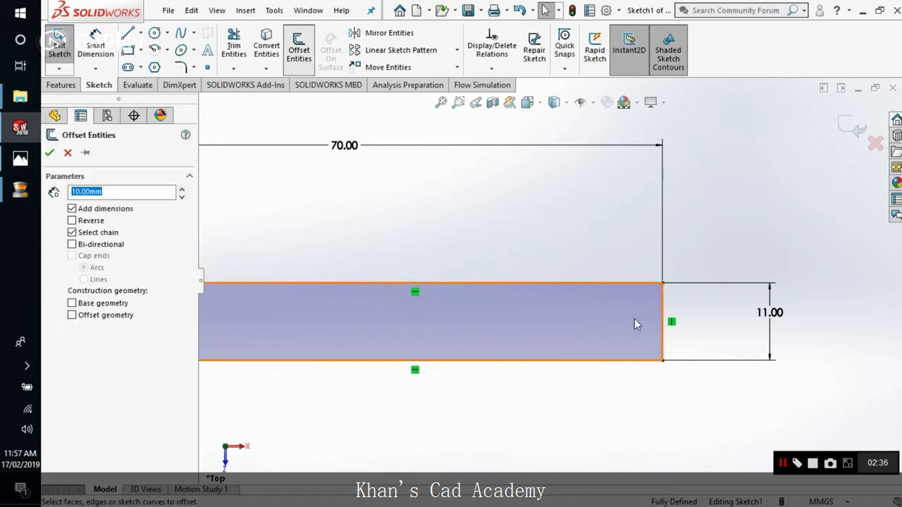
left_click(595, 285)
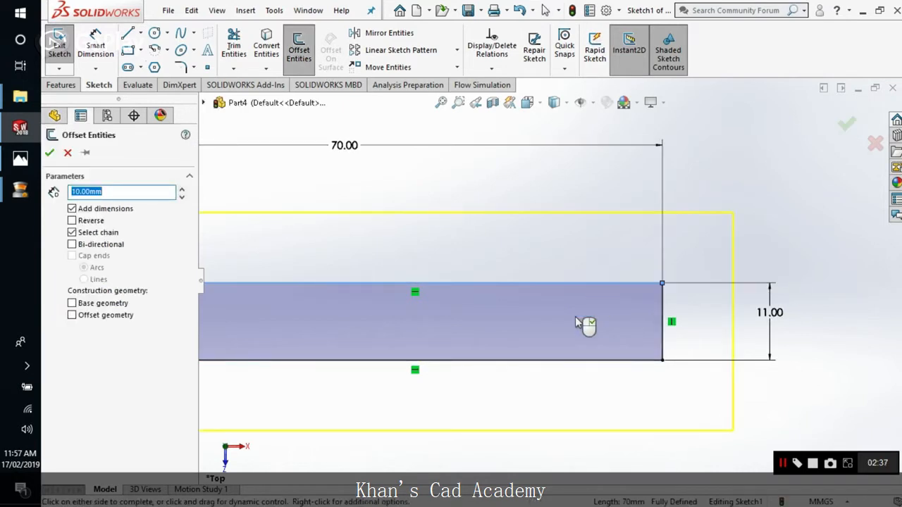
left_click(91, 233)
left_click(90, 221)
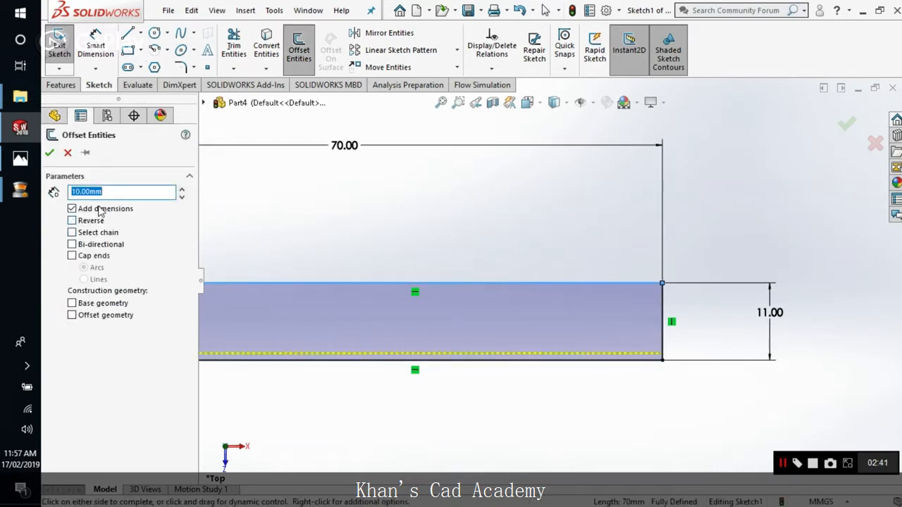
type("6")
key("Return")
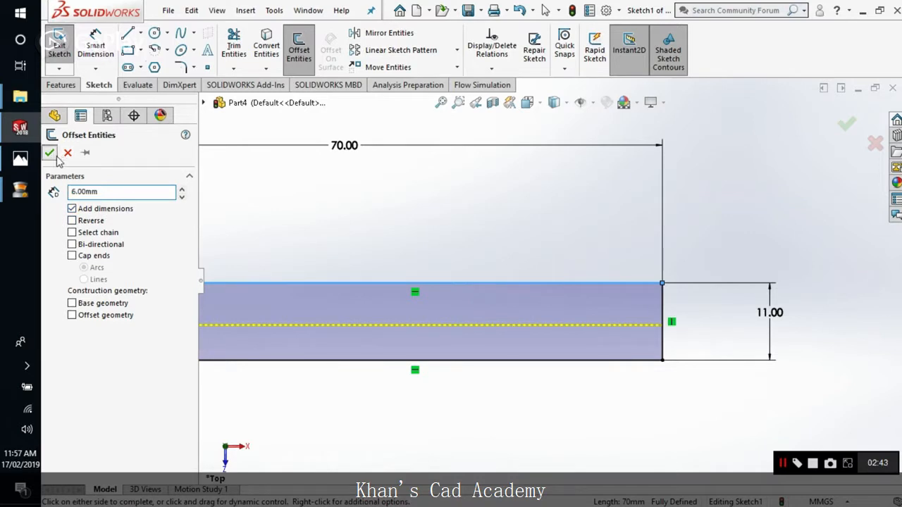
left_click(49, 153)
Examine the part 5 side view in the reference drawing for the bend's position, angle and radius.
scroll(529, 310, "up", 2)
scroll(530, 309, "down", 2)
scroll(412, 309, "up", 3)
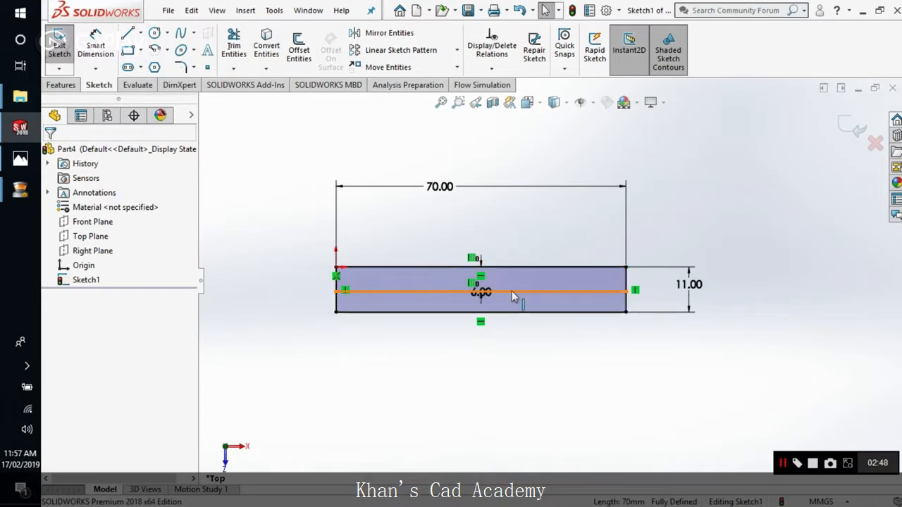
scroll(526, 295, "down", 2)
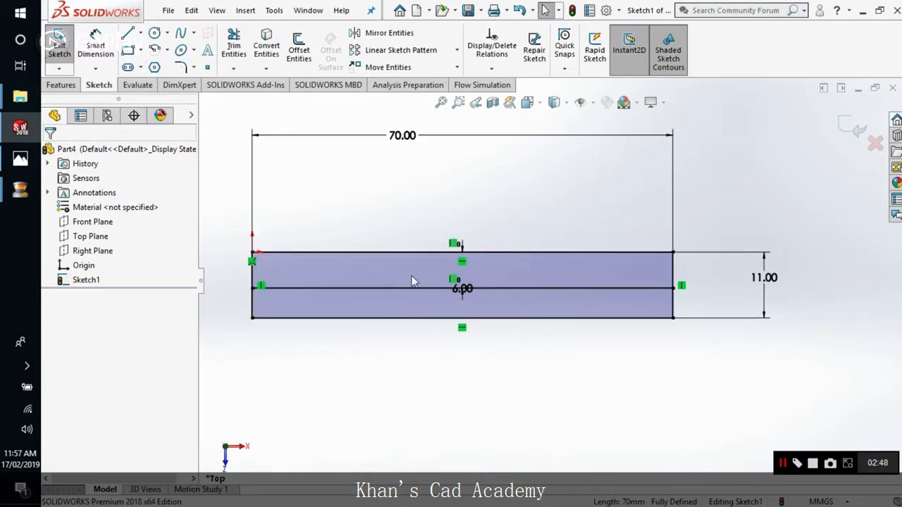
left_click(22, 161)
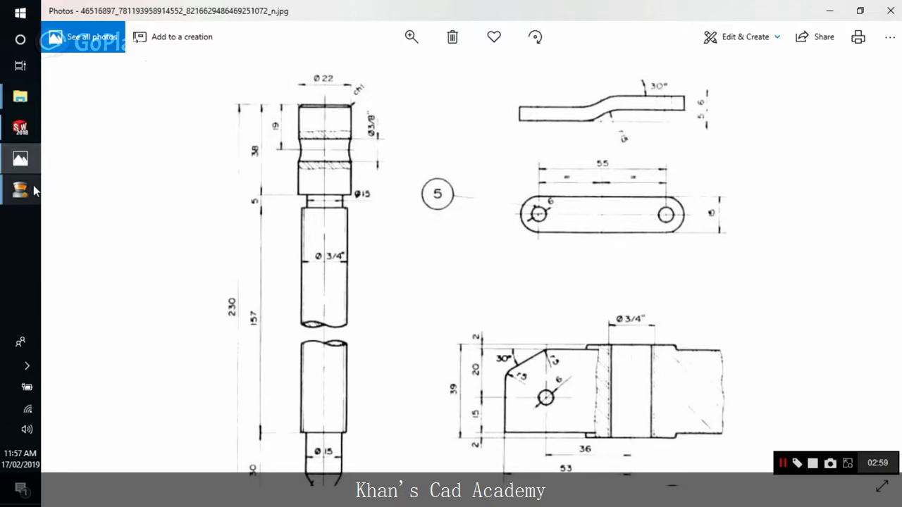
mouse_move(34, 185)
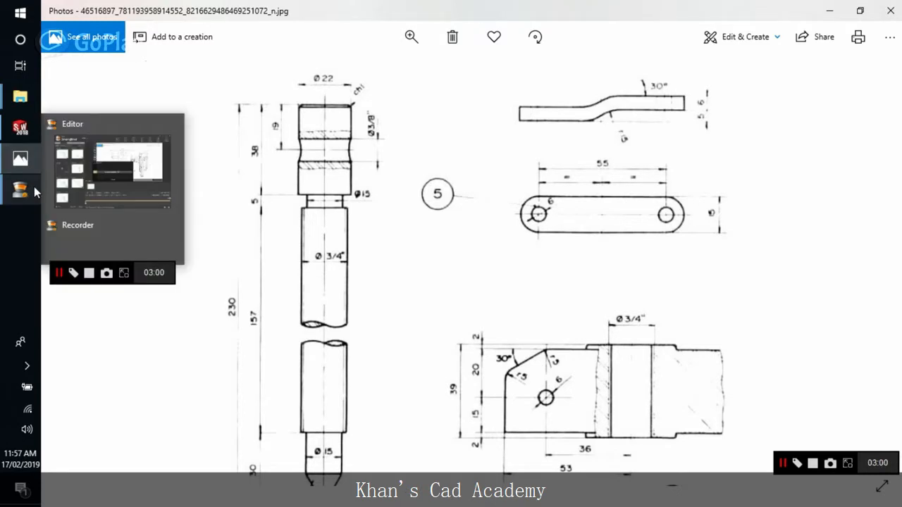
mouse_move(36, 164)
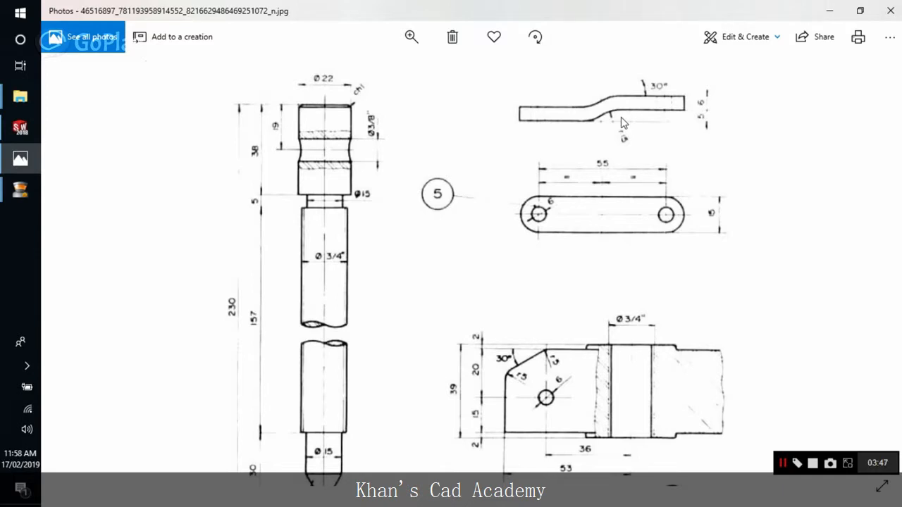
left_click(19, 127)
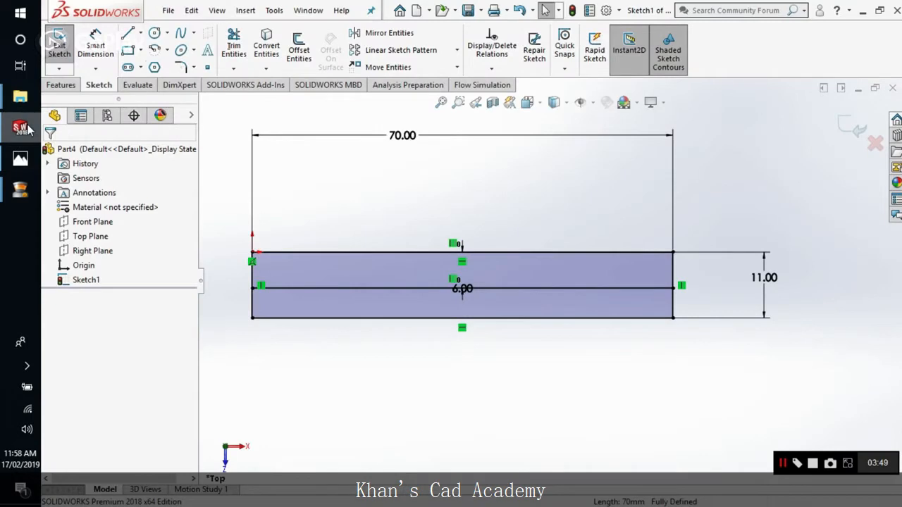
left_click(127, 33)
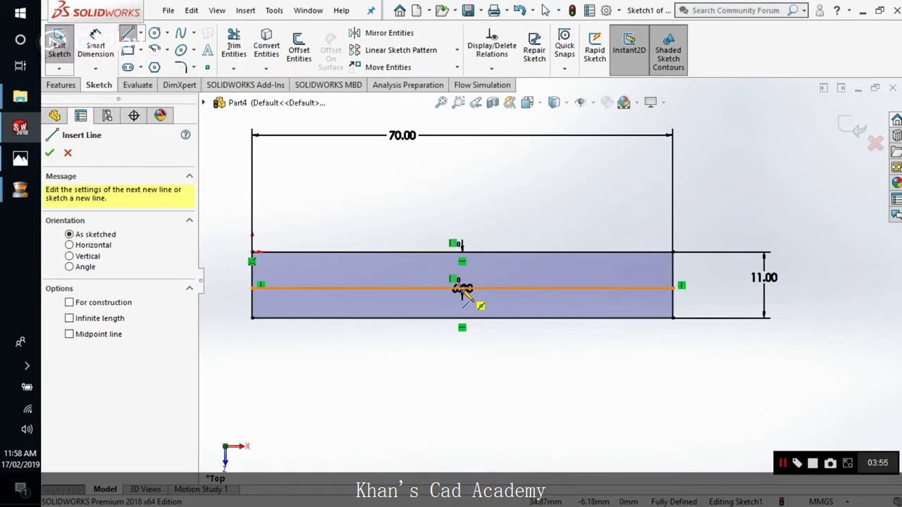
left_click(462, 288)
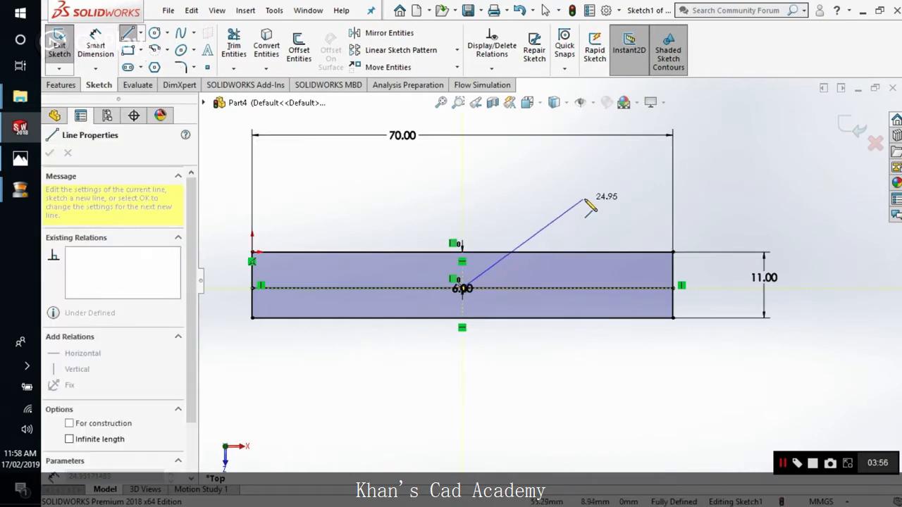
key("Escape")
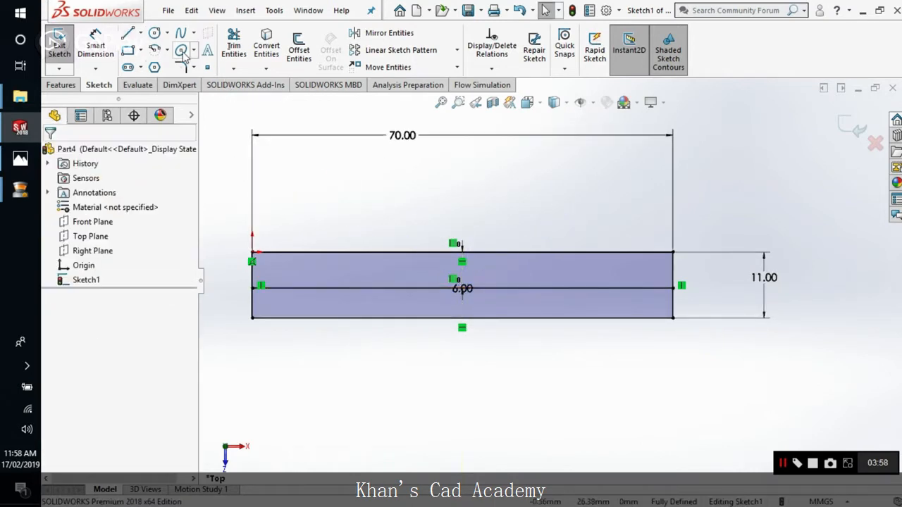
left_click(140, 33)
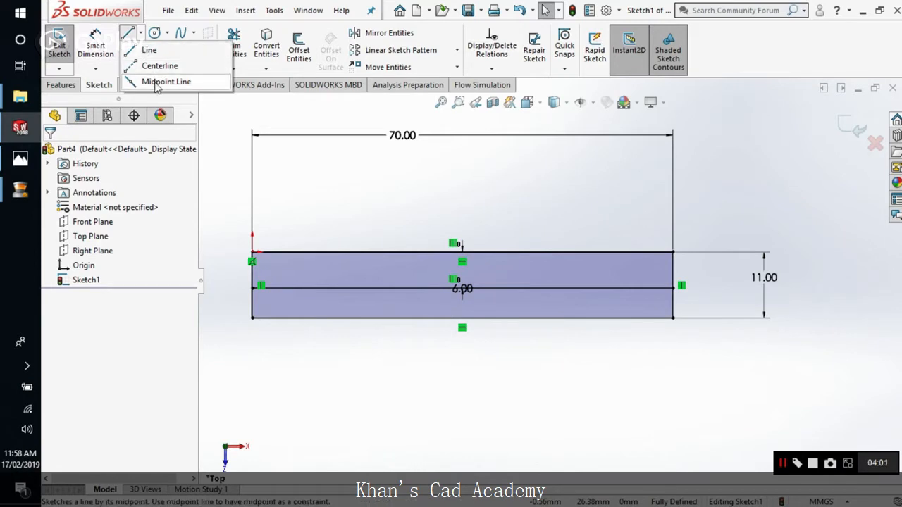
left_click(157, 82)
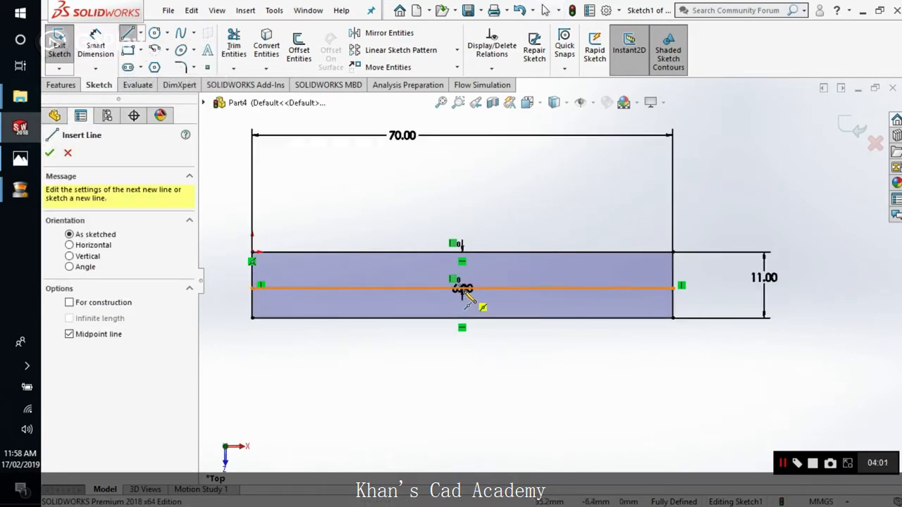
key("Escape")
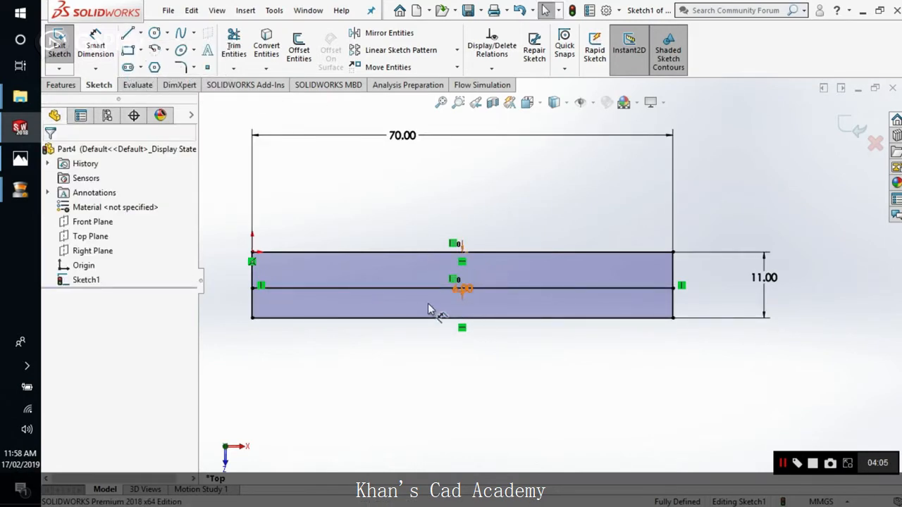
Move the 6 mm dimension above the profile, and sketch a rising midpoint line about 49 mm long, centred on the offset line's midpoint.
left_click_drag(428, 303, 355, 185)
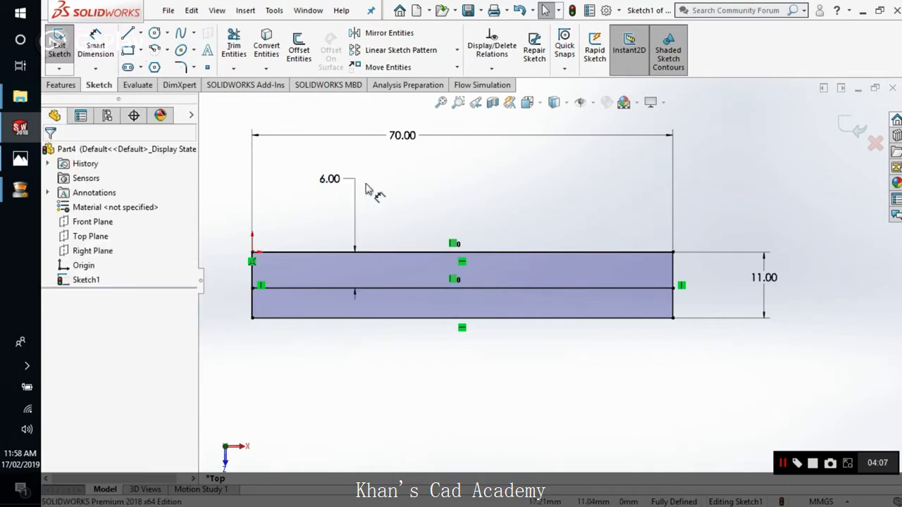
left_click(142, 35)
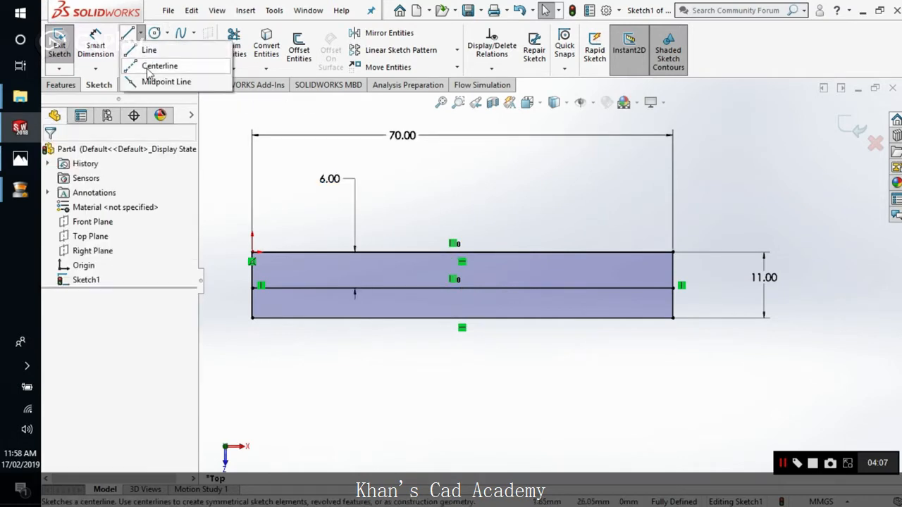
left_click(162, 81)
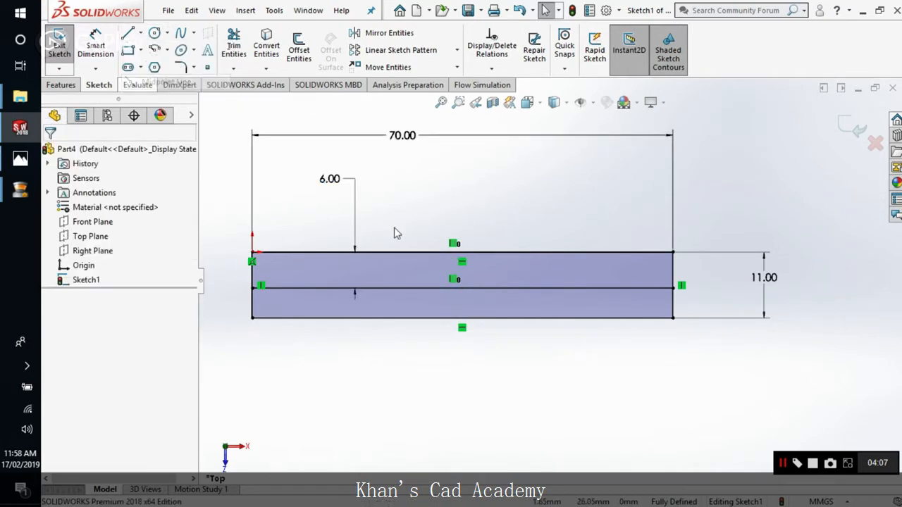
left_click(462, 288)
left_click(584, 206)
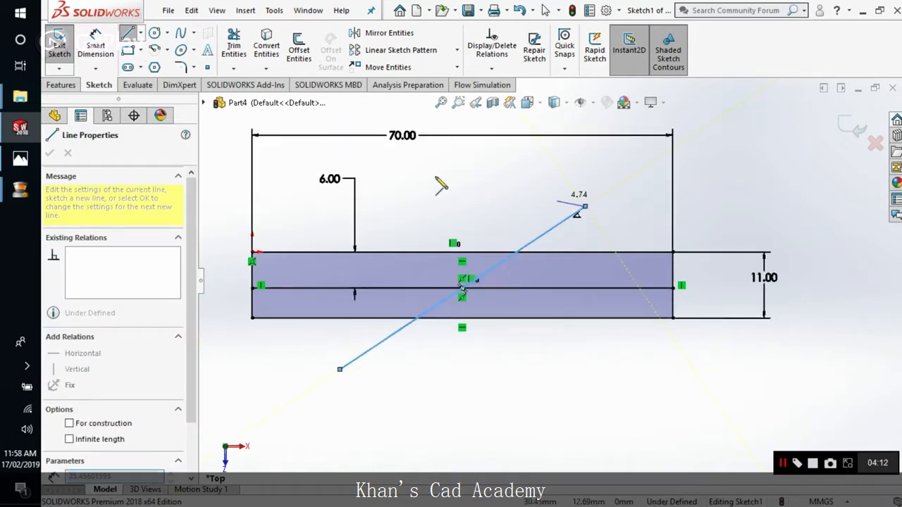
right_click(471, 182)
left_click(502, 189)
Check the bend angle in the part 5 drawing, and dimension the angle between the sloped line and the offset line as 30°.
left_click(21, 160)
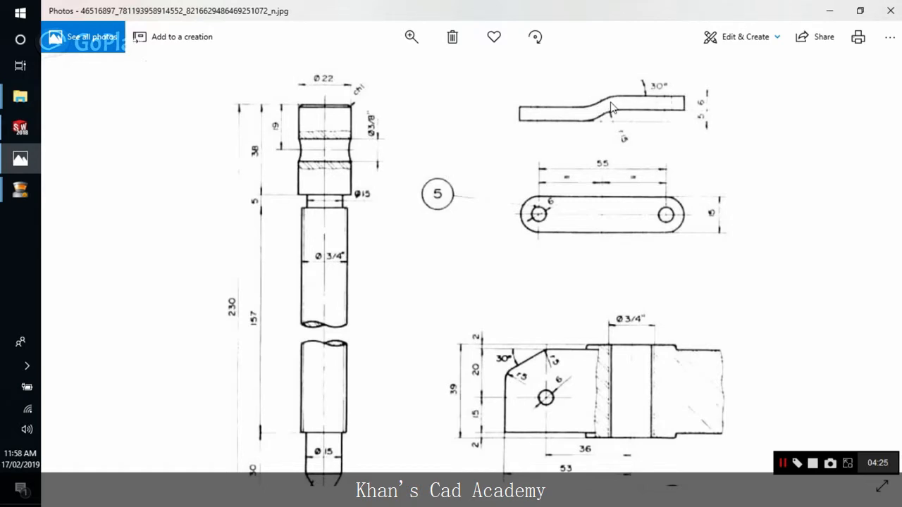
left_click(20, 128)
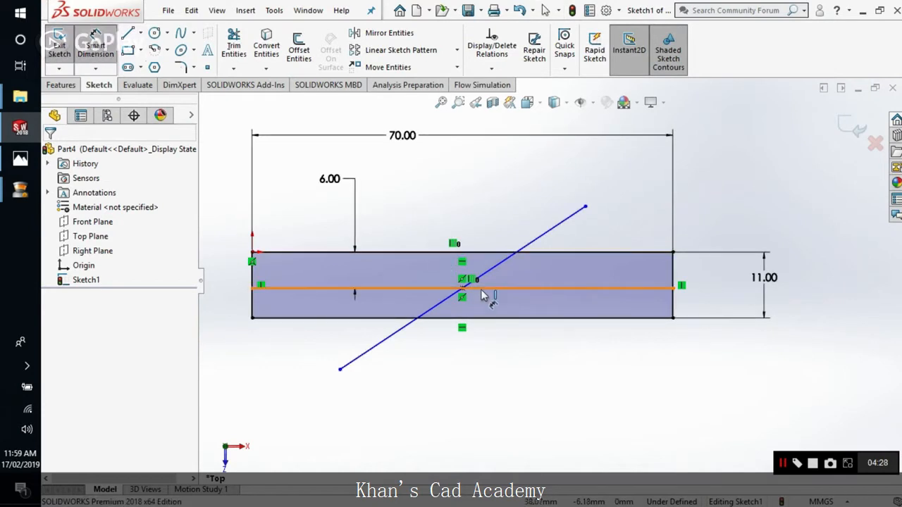
left_click(505, 288)
left_click(506, 262)
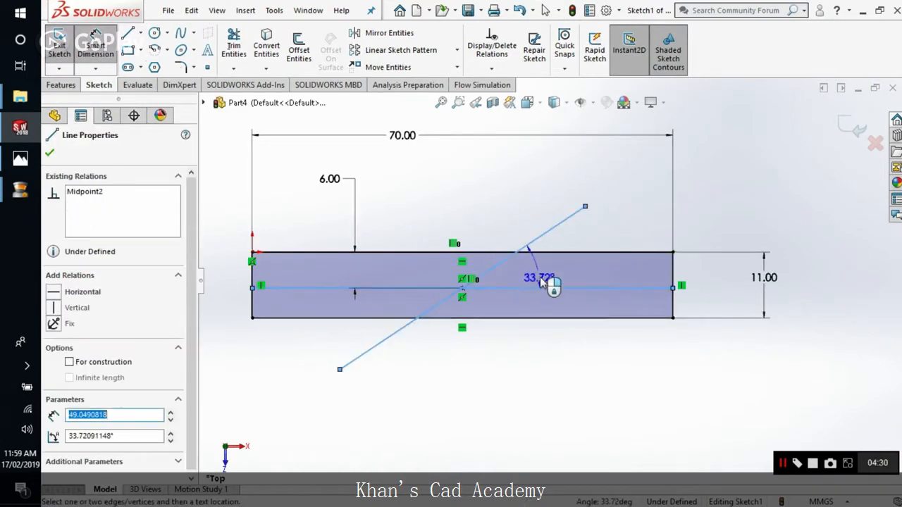
left_click(544, 281)
type("30")
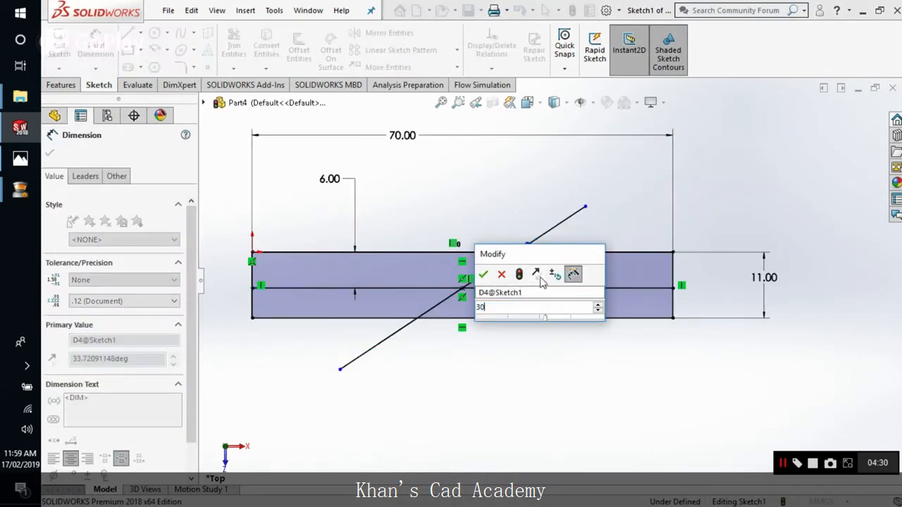
key("Return")
left_click(50, 153)
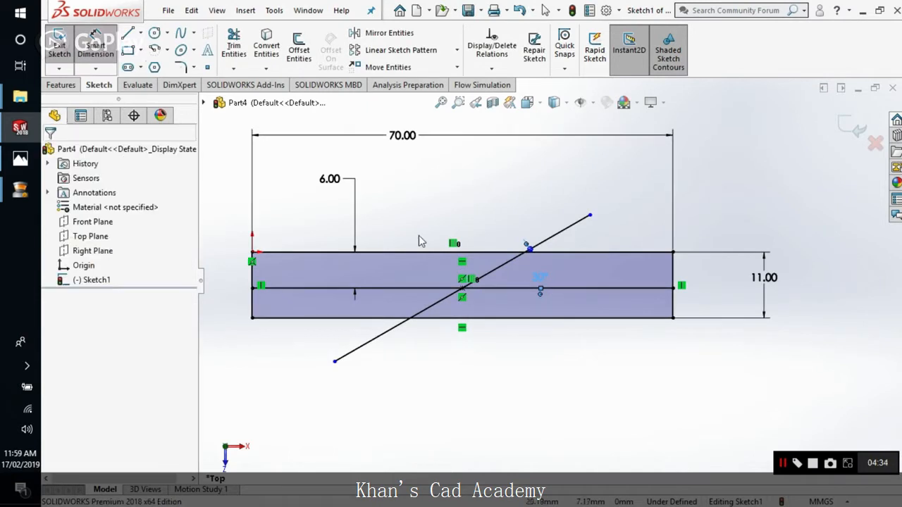
Recheck the part 5 side view, and trim both overhanging ends of the sloped line back to the rectangle's upper and lower edges.
scroll(419, 238, "up", 3)
scroll(503, 364, "down", 4)
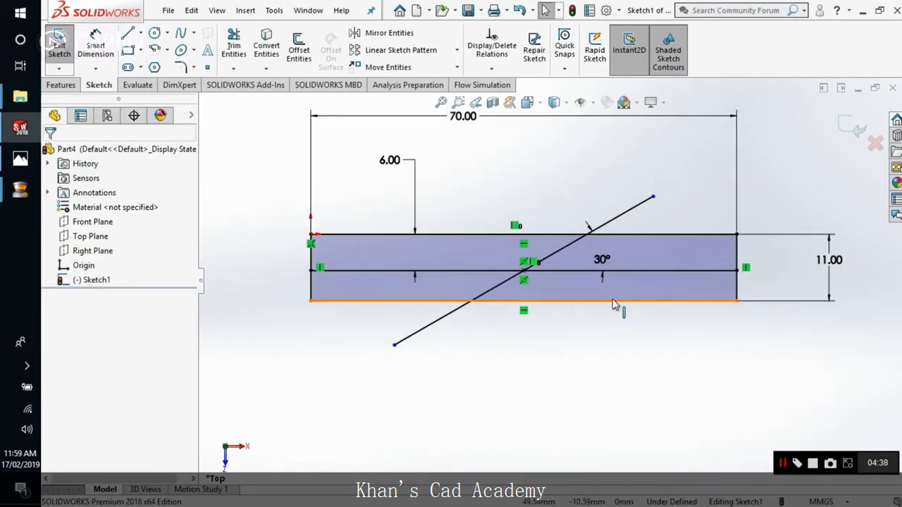
scroll(590, 282, "up", 2)
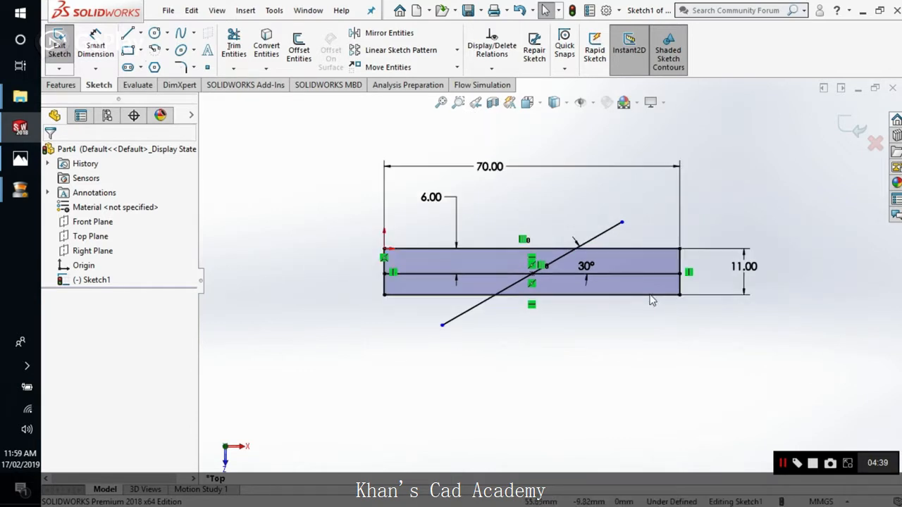
scroll(593, 274, "down", 1)
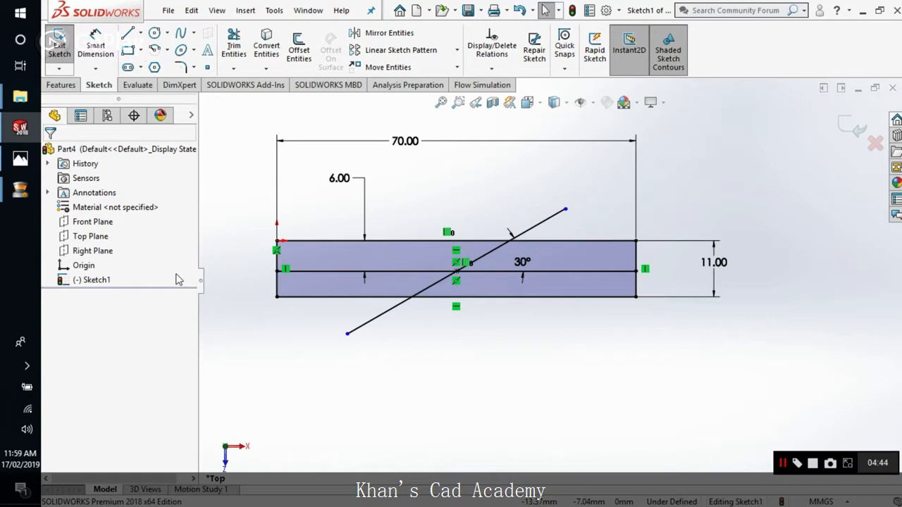
left_click(19, 159)
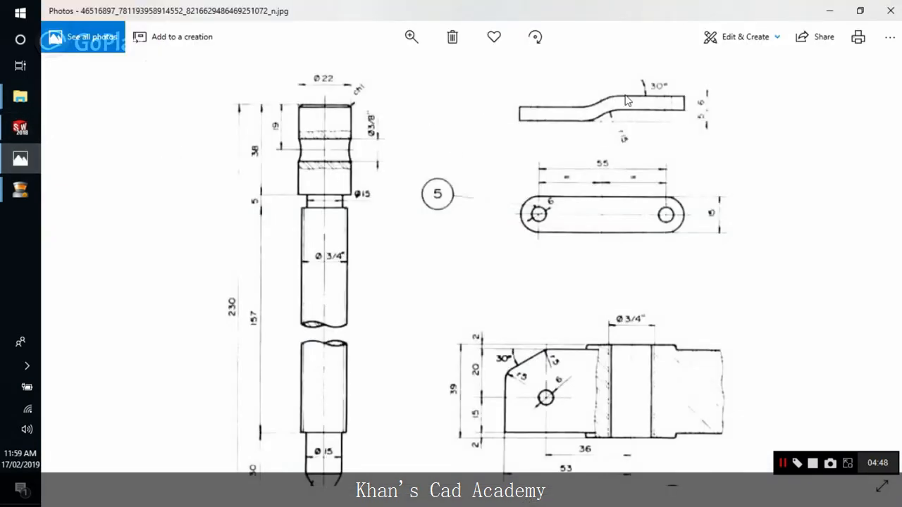
left_click(3, 162)
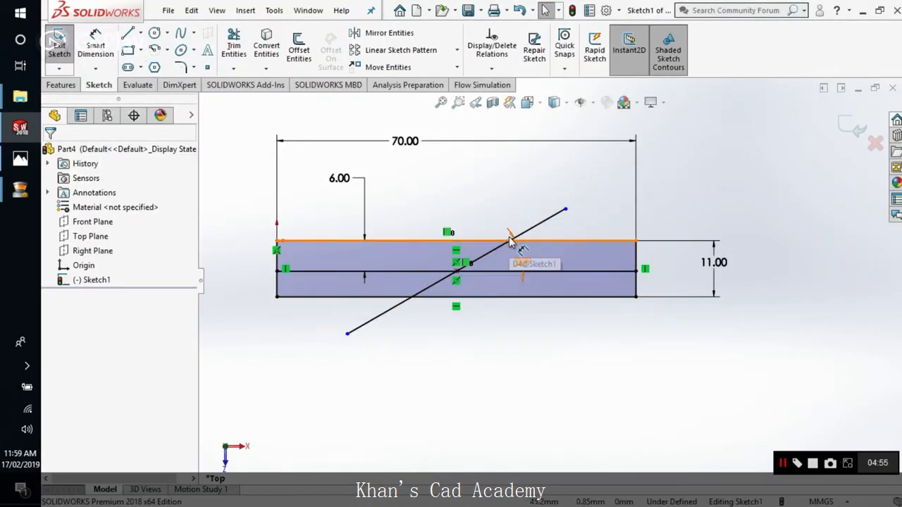
left_click(233, 46)
left_click_drag(601, 186, 537, 217)
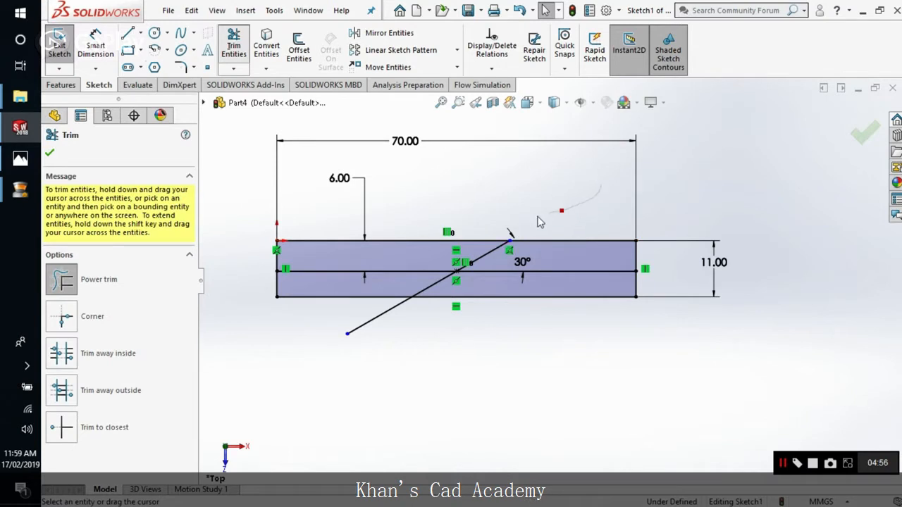
mouse_move(461, 352)
left_mouse_down()
mouse_move(426, 315)
mouse_move(393, 307)
mouse_move(413, 308)
left_mouse_up()
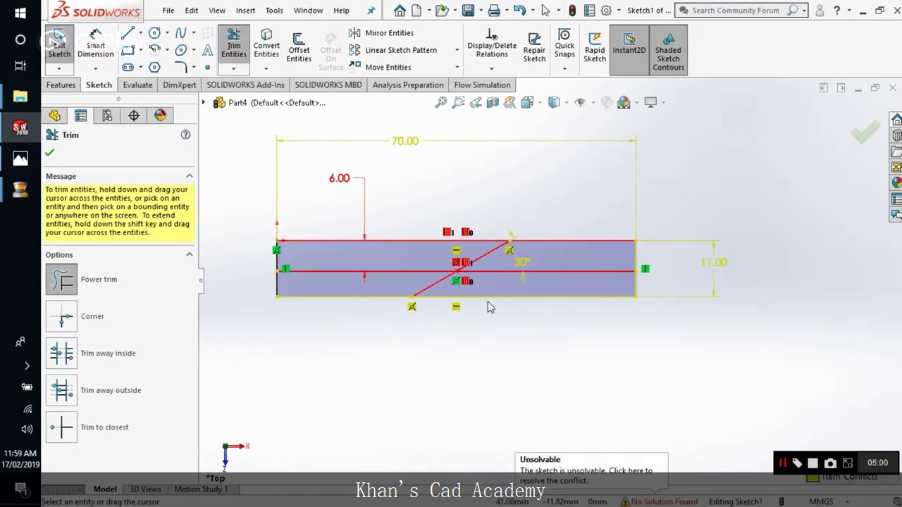
Delete the coincident relation between the sloped line's upper end and the rectangle's upper edge.
scroll(471, 284, "down", 2)
key("Escape")
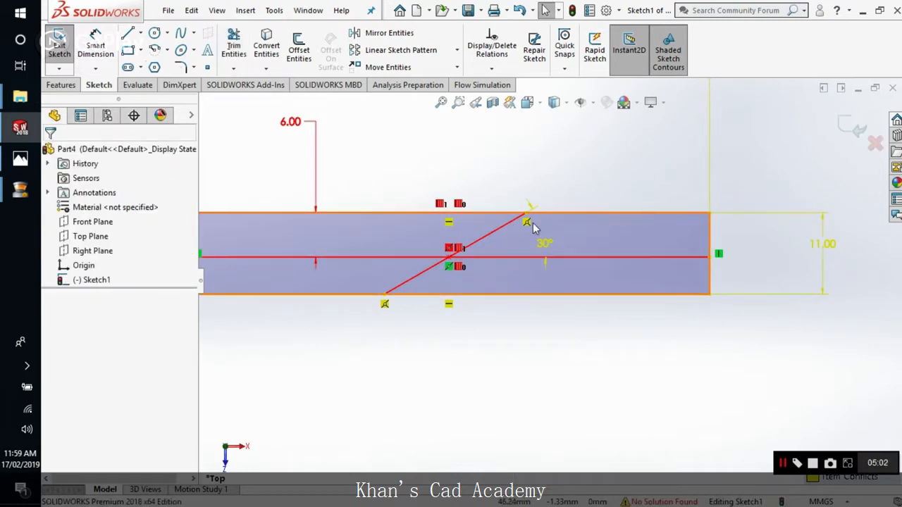
left_click(527, 224)
key("Delete")
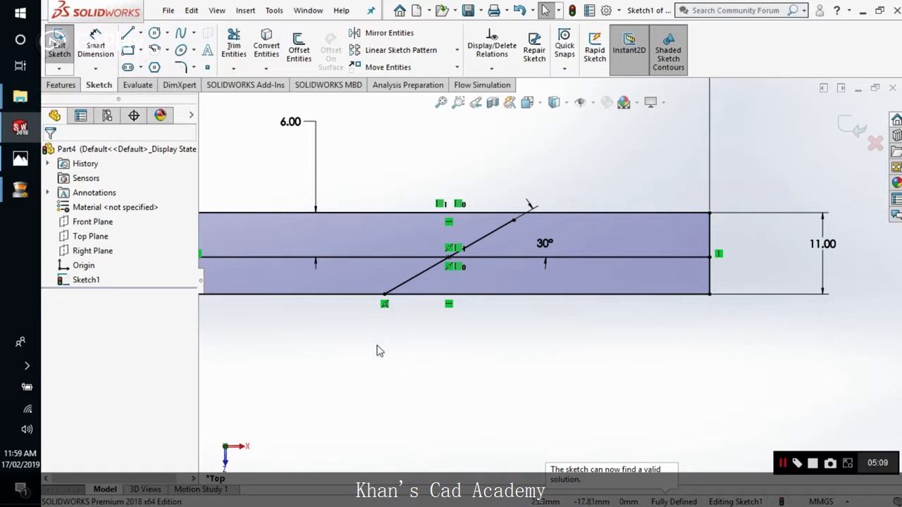
scroll(479, 317, "up", 2)
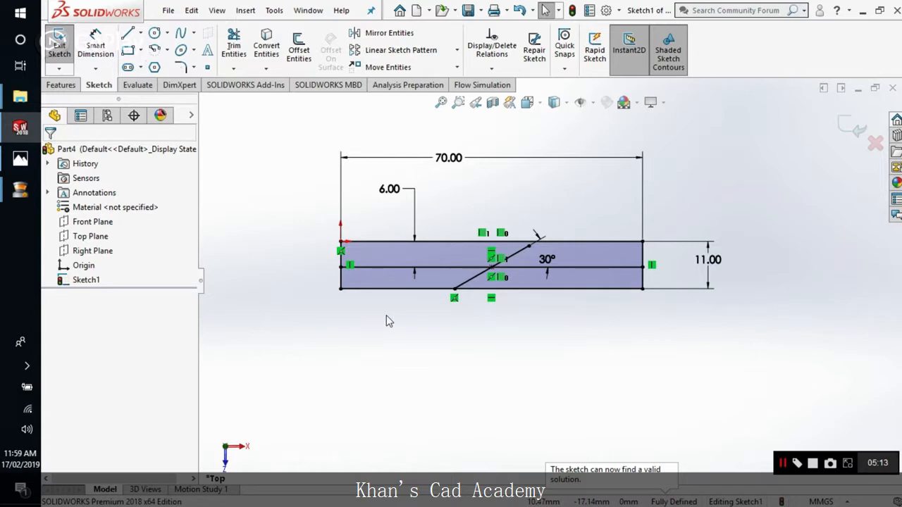
Examine the part 5 side view in the reference drawing for the shape and thickness of the bend.
left_click(11, 160)
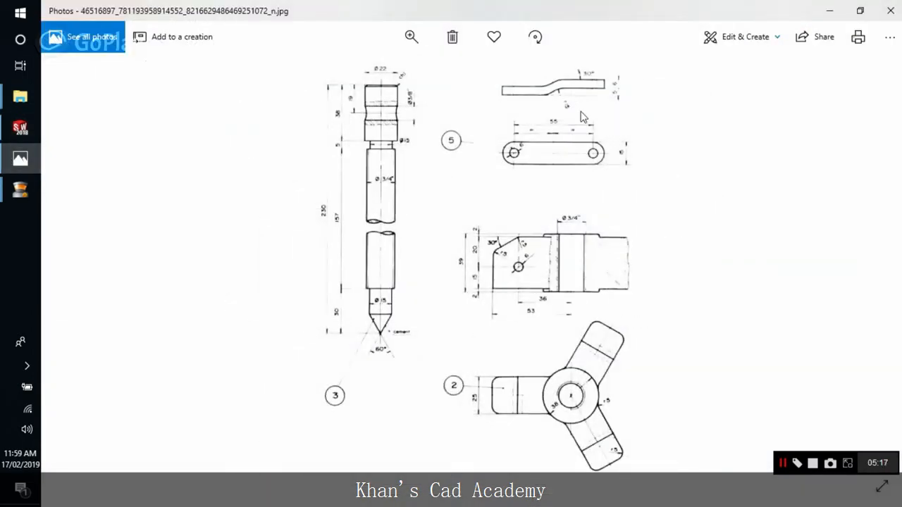
scroll(591, 97, "up", 3, "ctrl")
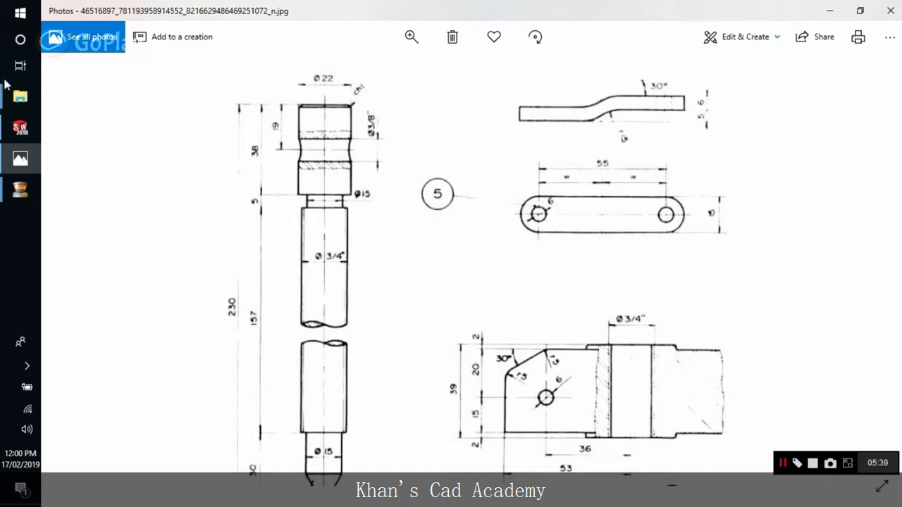
left_click(20, 128)
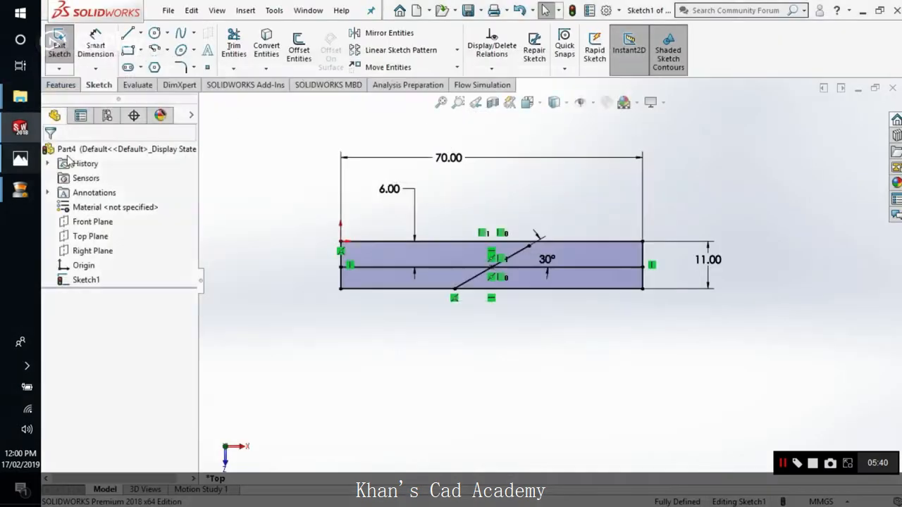
left_click(299, 53)
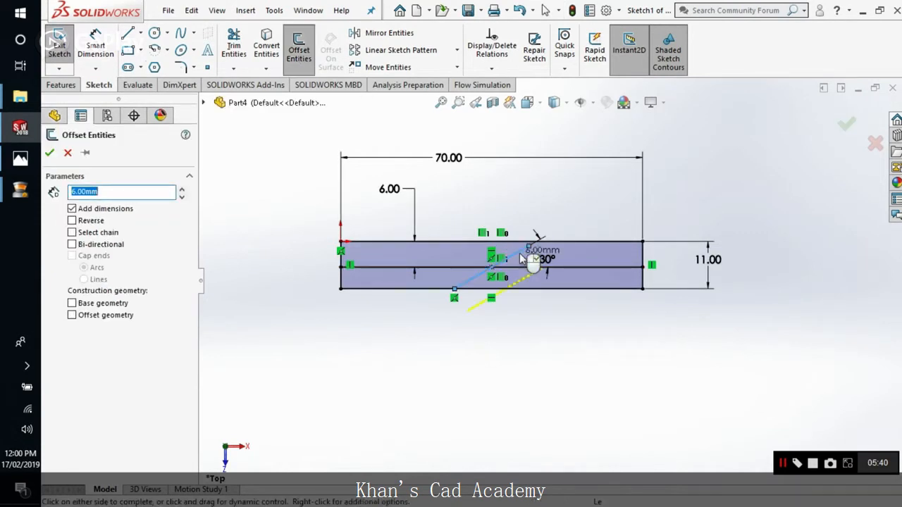
scroll(522, 244, "down", 4)
scroll(545, 291, "down", 3)
key("Escape")
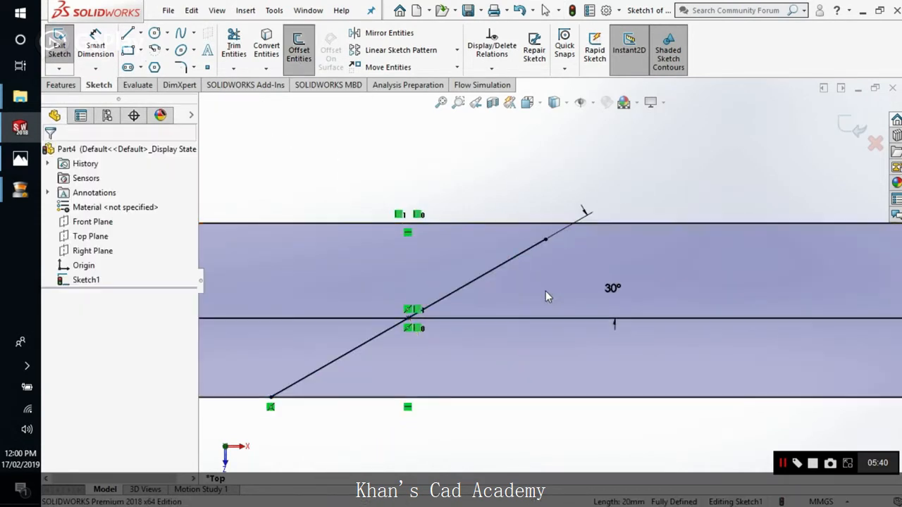
Undo the relation deletion and both end trims of the sloped line.
key("ctrl+z")
key("ctrl+z")
key("ctrl+z")
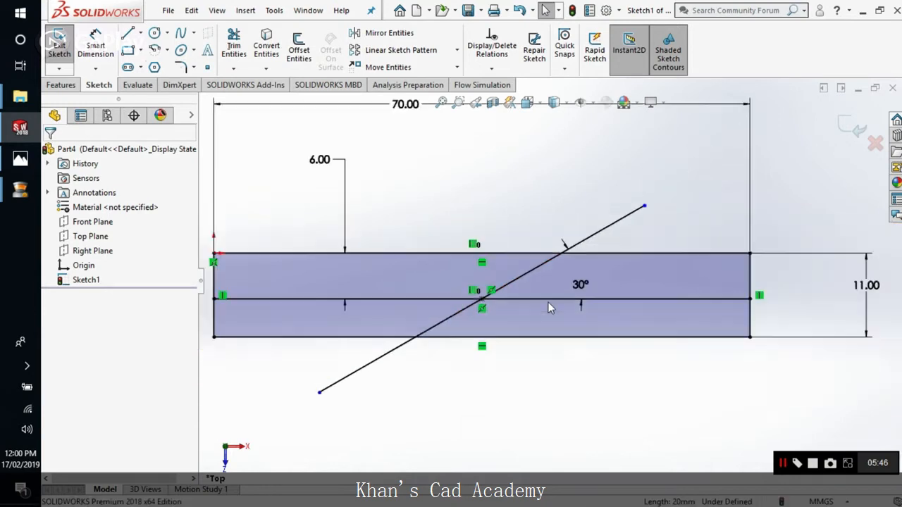
scroll(547, 303, "up", 2)
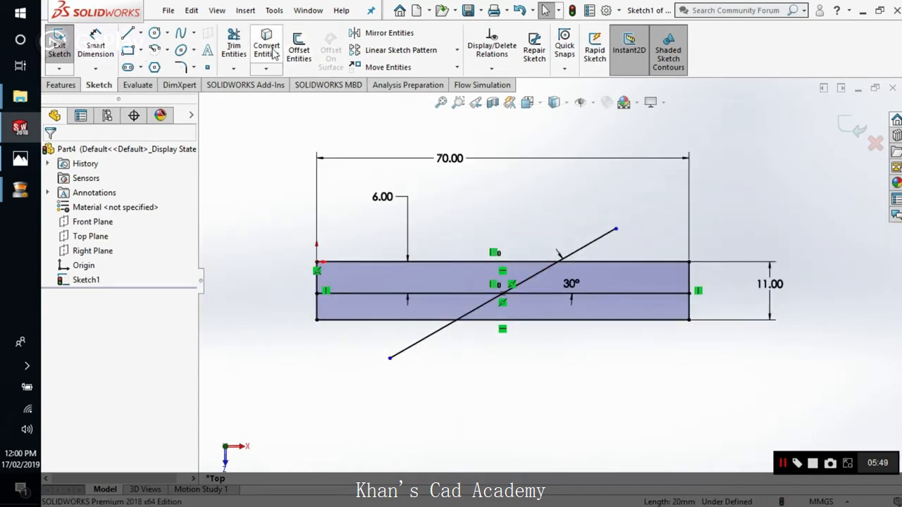
Offset the full sloped line 3 mm bi-directionally, with dimensions added.
left_click(299, 47)
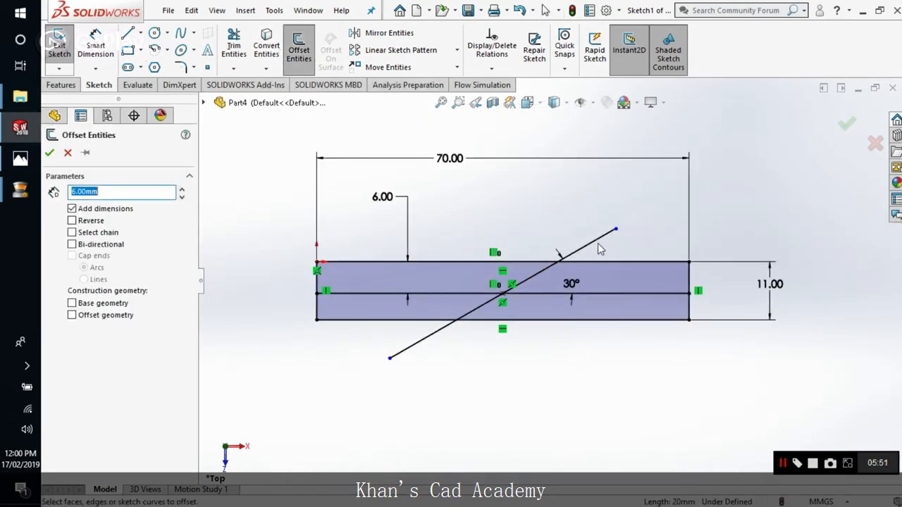
left_click(598, 240)
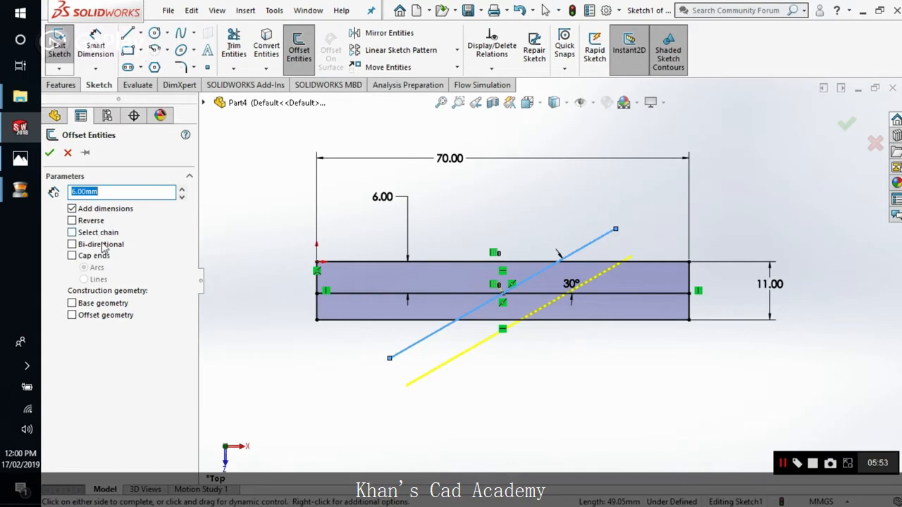
left_click(72, 244)
double_click(105, 191)
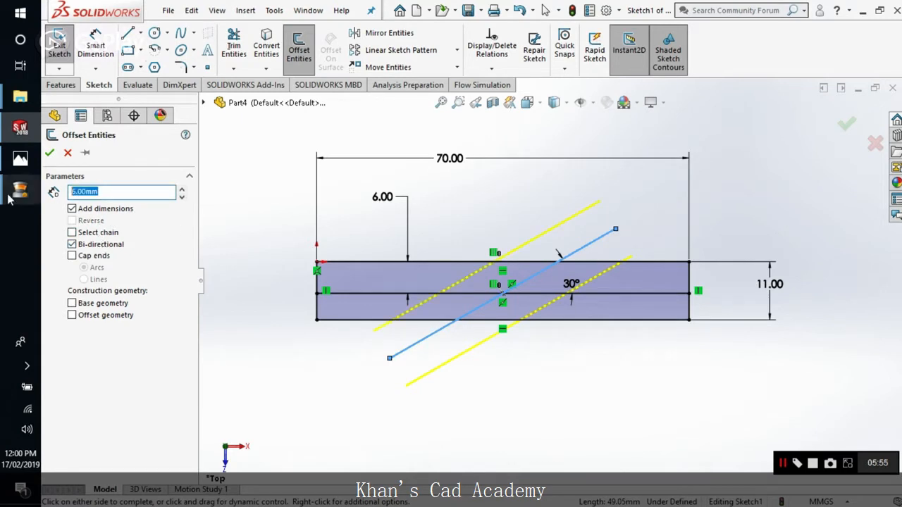
type("3")
key("Return")
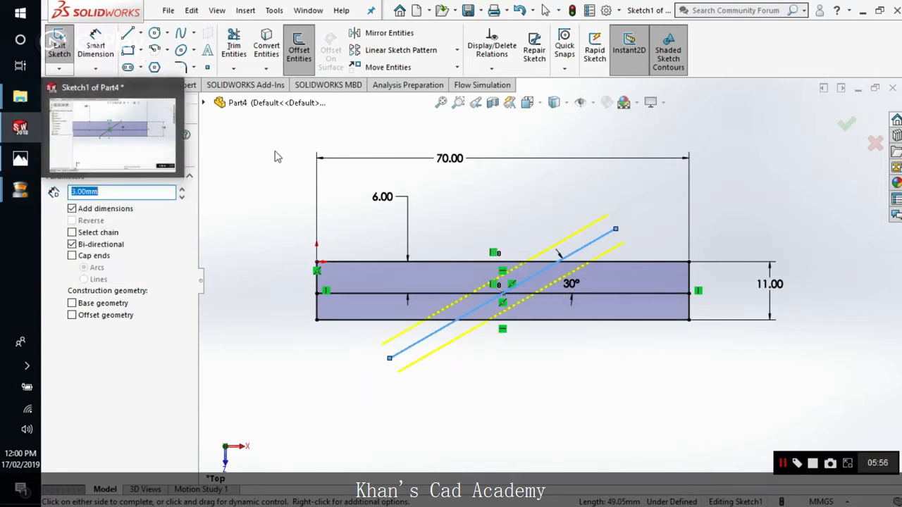
left_click(49, 153)
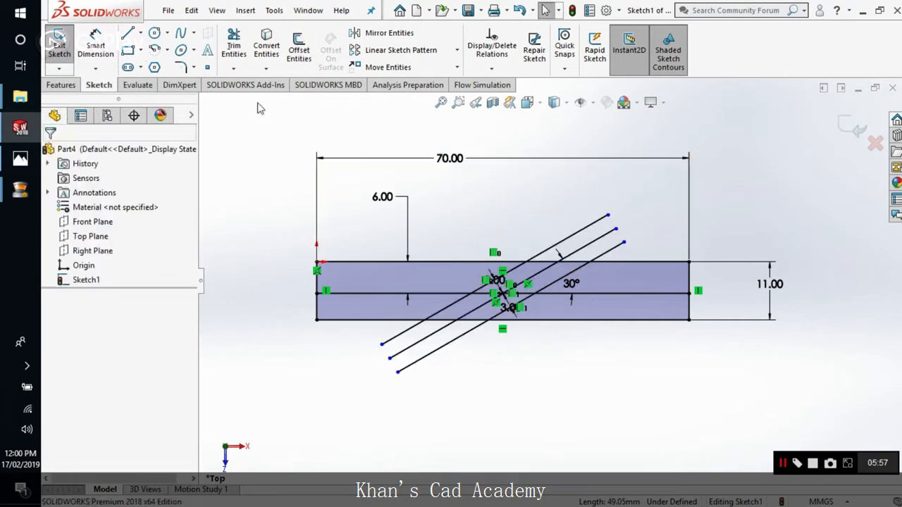
Trim the central sloped line at the rectangle's upper and lower edges, and cut its lower half back to the horizontal offset line.
left_click(233, 50)
scroll(583, 276, "down", 2)
left_click_drag(628, 197, 599, 224)
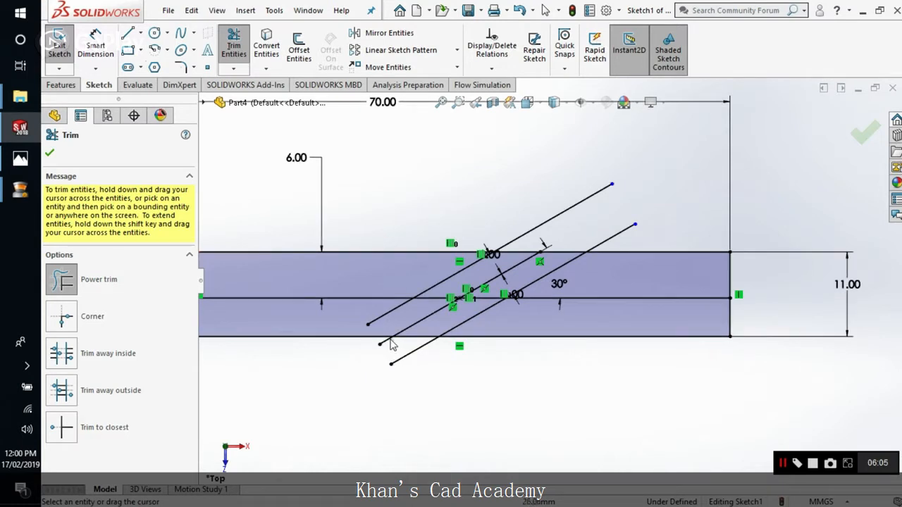
left_click_drag(369, 344, 384, 368)
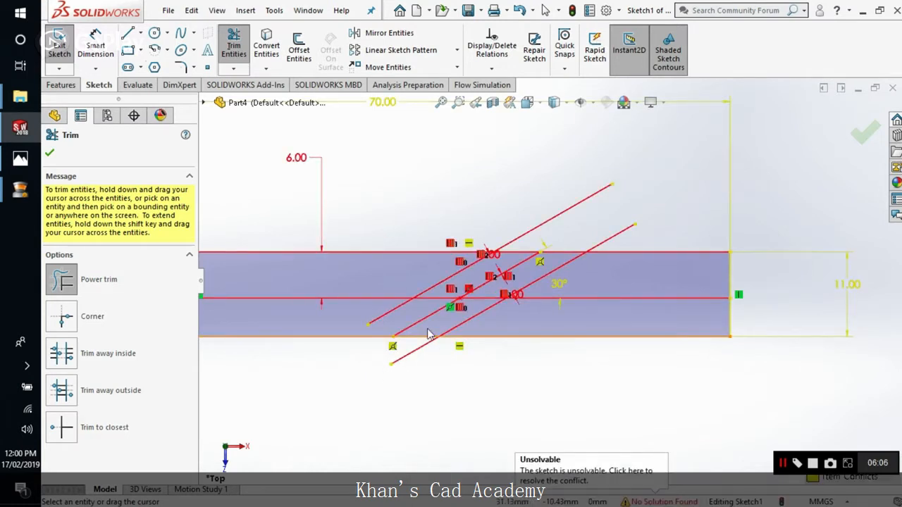
left_click_drag(422, 317, 433, 327)
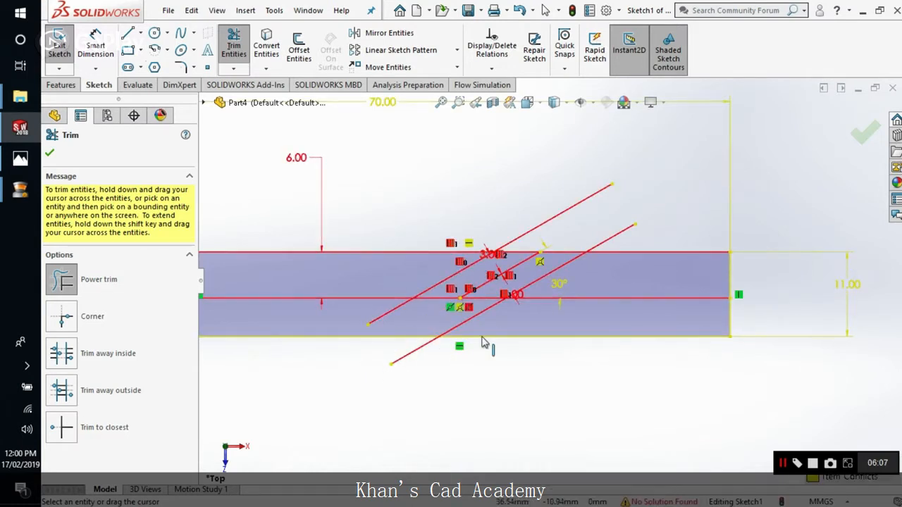
Delete the remaining central sloped line together with its associated dimensions, keeping the two offset copies.
key("Escape")
left_click(489, 288)
key("Delete")
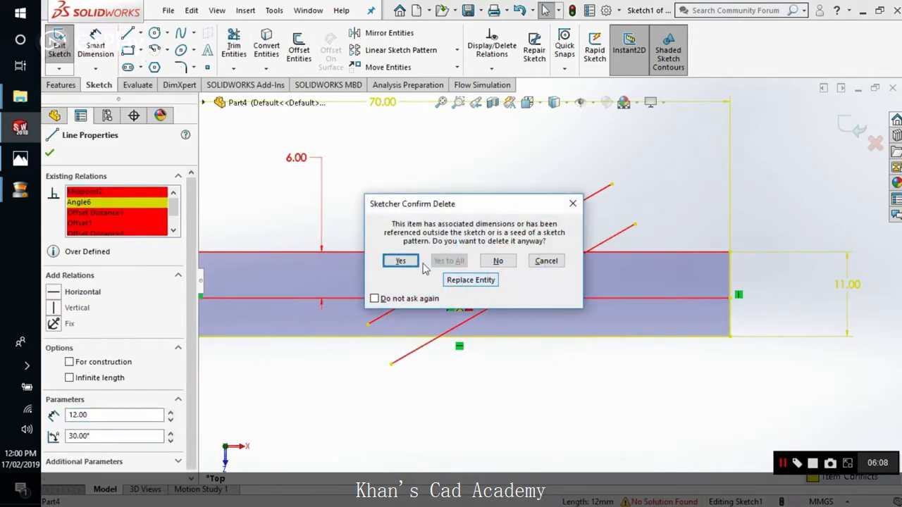
left_click(399, 261)
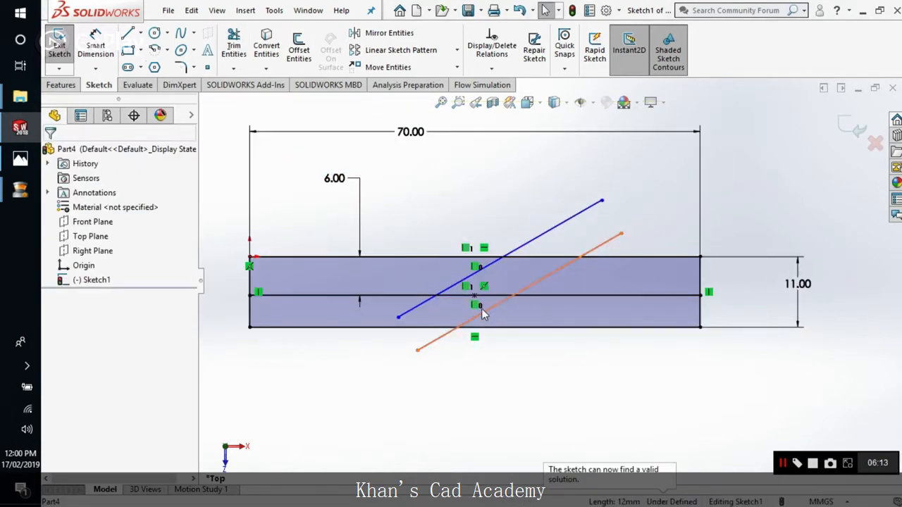
Trim both sloped lines at the rectangle's upper edge, and the right-hand sloped line at its lower edge.
left_click(233, 46)
left_click_drag(516, 199, 594, 242)
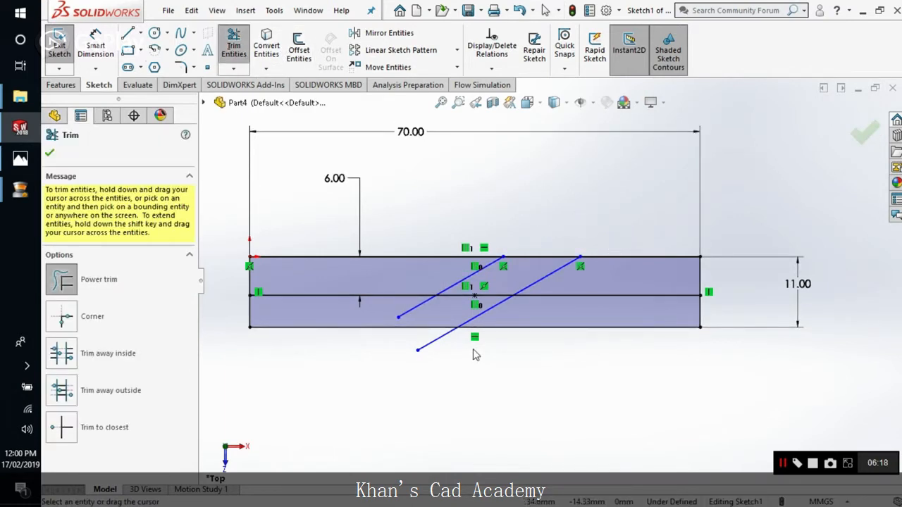
left_click_drag(459, 355, 385, 354)
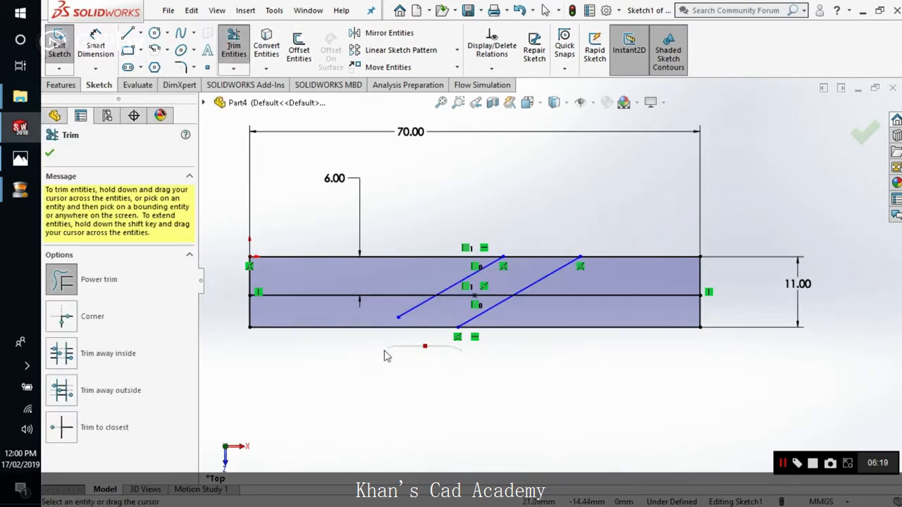
Extend the lower end of the left-hand sloped line to the rectangle's lower edge.
left_click(238, 69)
left_click(253, 101)
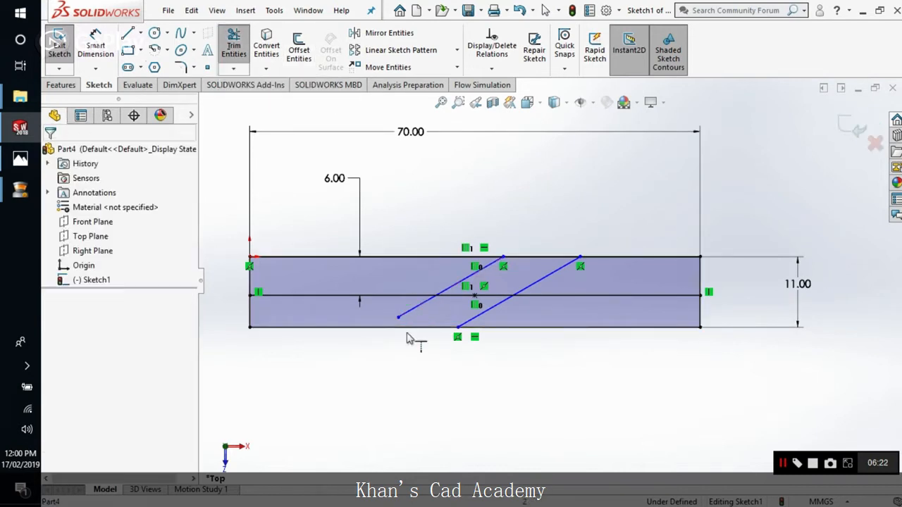
left_click(419, 305)
left_click(233, 68)
left_click(258, 81)
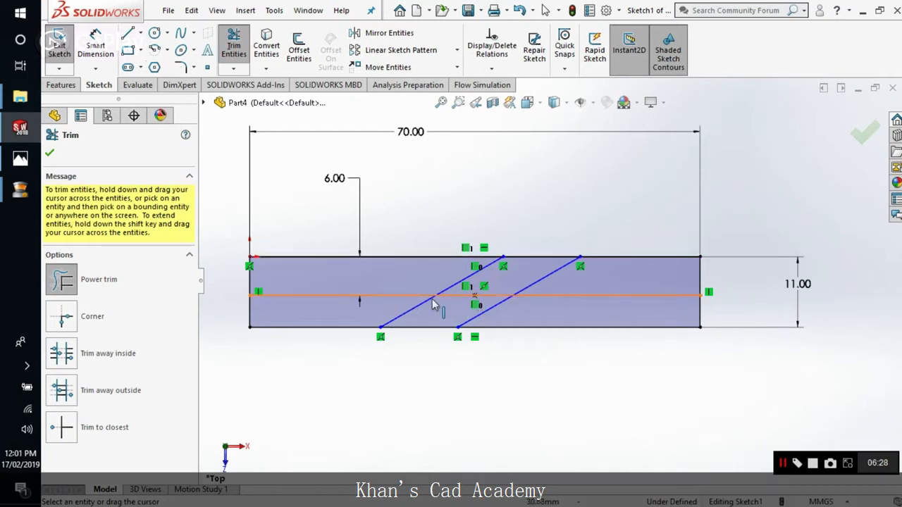
key("Escape")
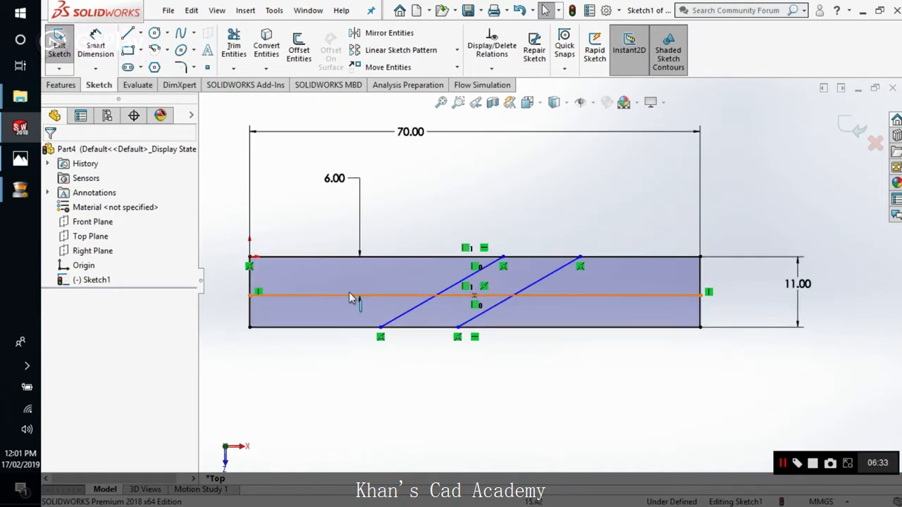
Trim the left slope below the horizontal offset line, the right slope above it, and the horizontal segments crossing or left of the bend's top.
left_click(233, 46)
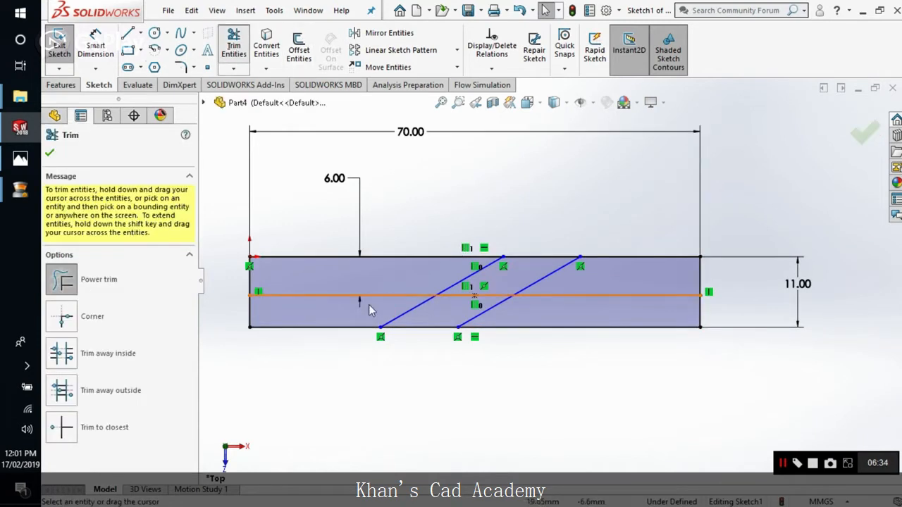
mouse_move(374, 313)
left_mouse_down()
mouse_move(420, 318)
mouse_move(402, 336)
left_mouse_up()
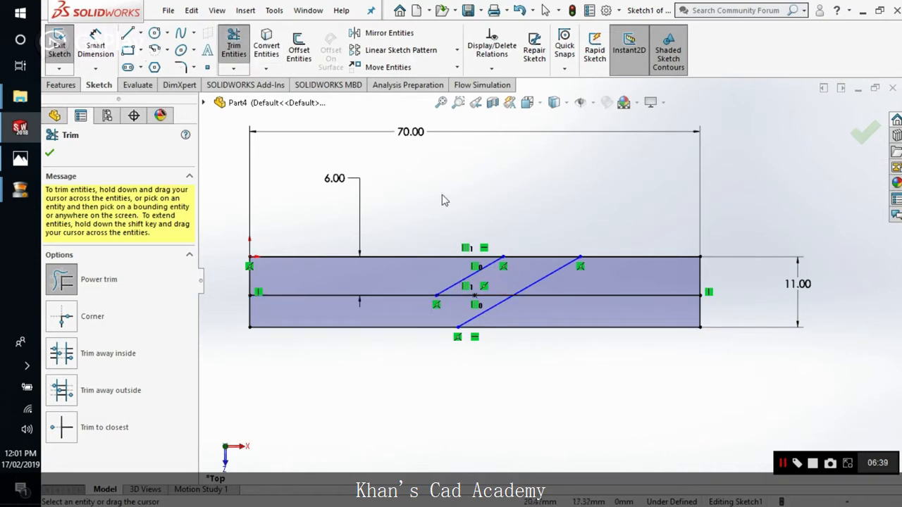
left_click_drag(508, 288, 467, 303)
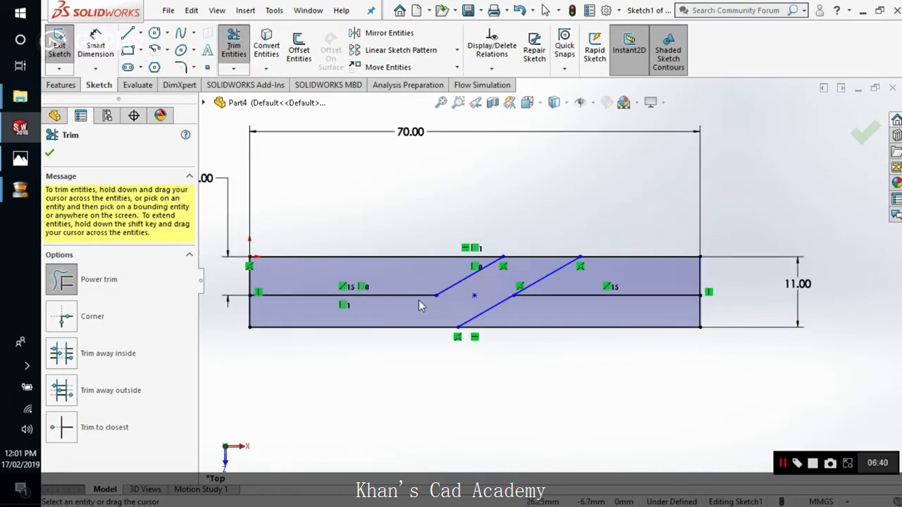
left_click_drag(416, 224, 386, 269)
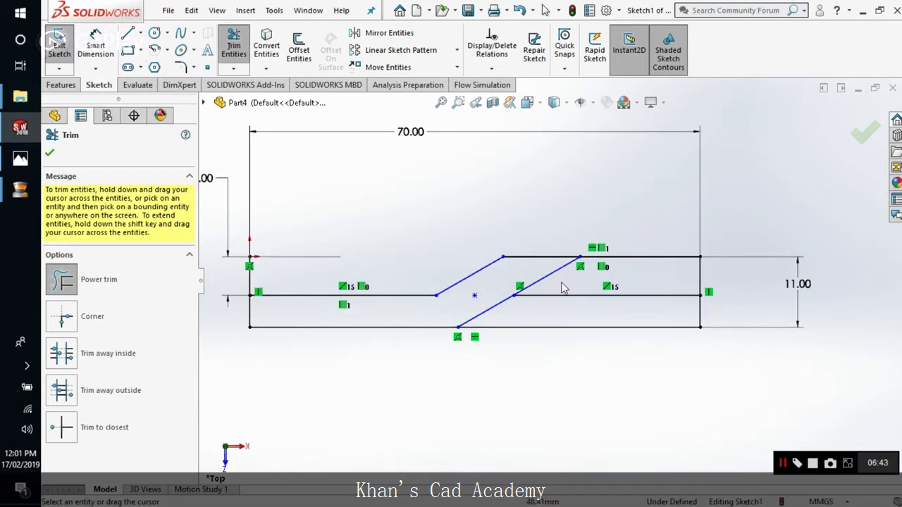
left_click_drag(580, 278, 540, 301)
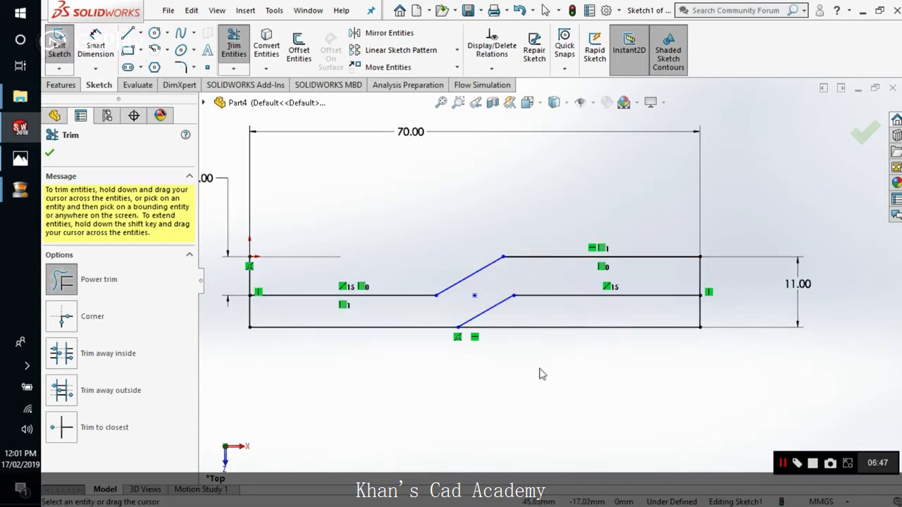
Trim the lower edge right of the bend and the excess of both vertical end edges to leave a closed link profile.
mouse_move(533, 360)
left_mouse_down()
mouse_move(543, 331)
mouse_move(458, 388)
left_mouse_up()
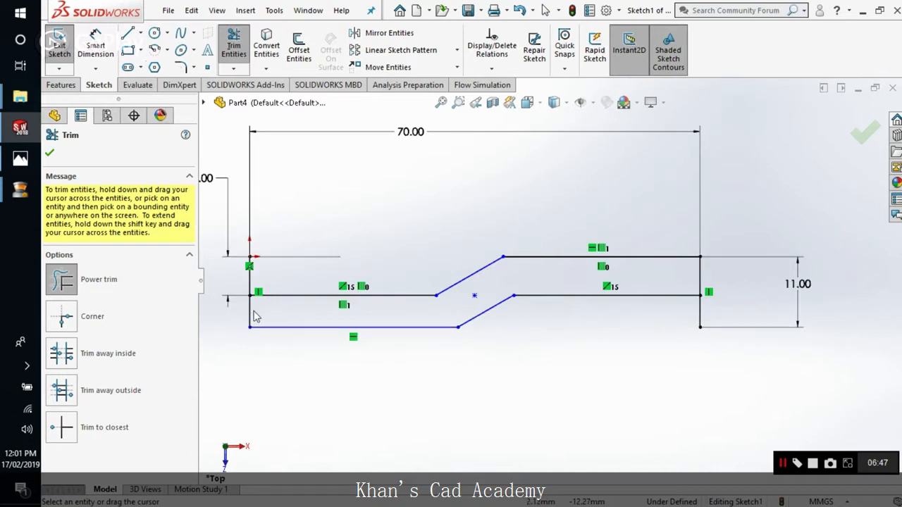
left_click_drag(338, 231, 249, 277)
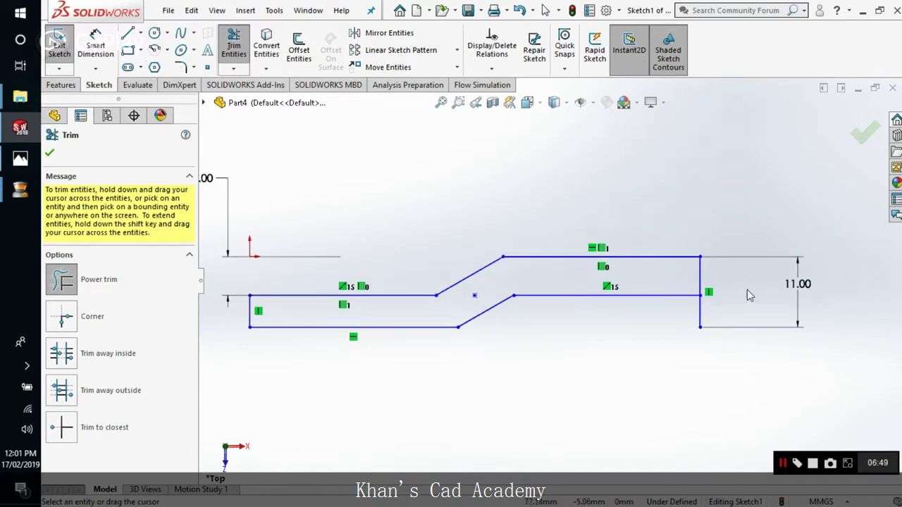
left_click_drag(749, 296, 656, 346)
scroll(451, 324, "up", 3)
scroll(458, 295, "down", 2)
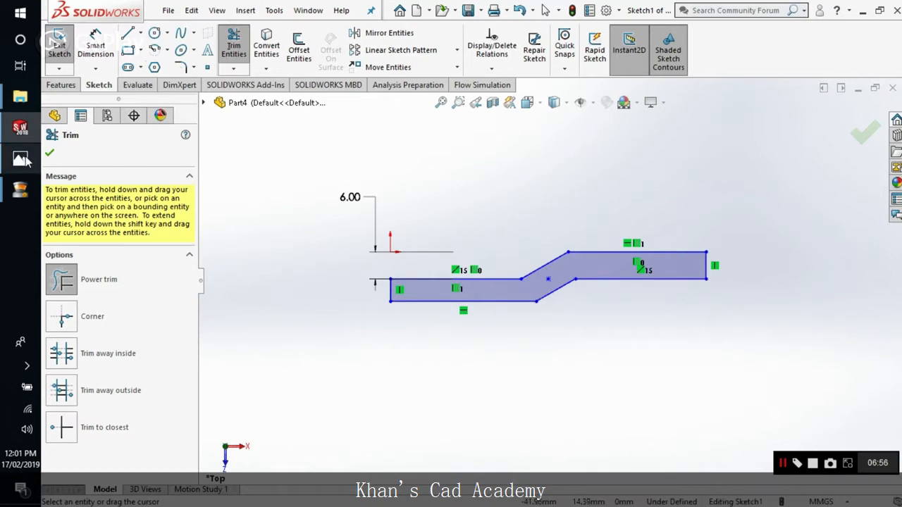
Check the part 5 side view in the reference drawing for the bend radius.
left_click(21, 97)
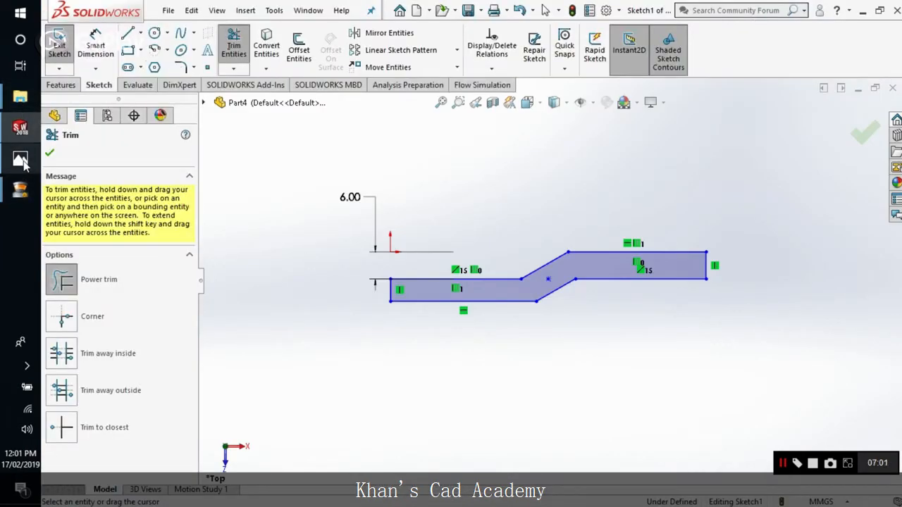
left_click(20, 158)
scroll(594, 84, "up", 5, "ctrl")
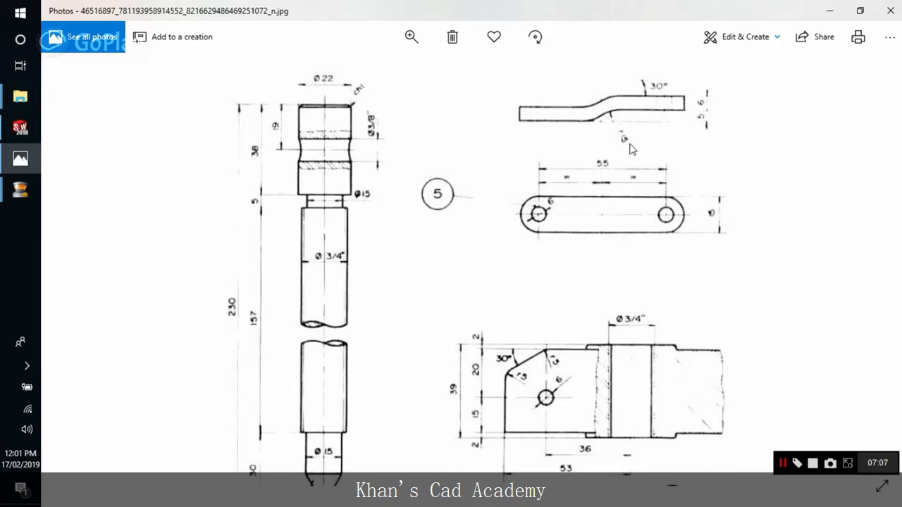
Return to SOLIDWORKS and round the four bend corners of the link profile with 15 mm sketch fillets.
left_click(21, 128)
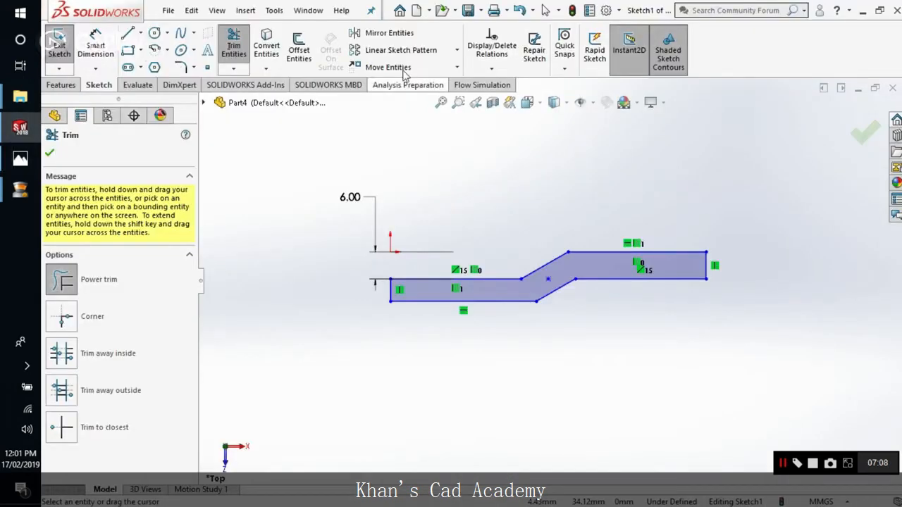
left_click(182, 67)
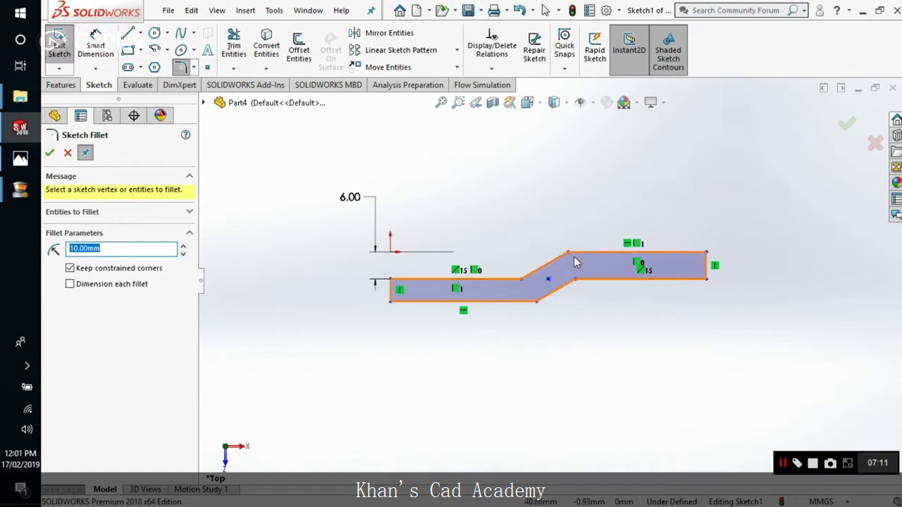
left_click(569, 255)
double_click(139, 252)
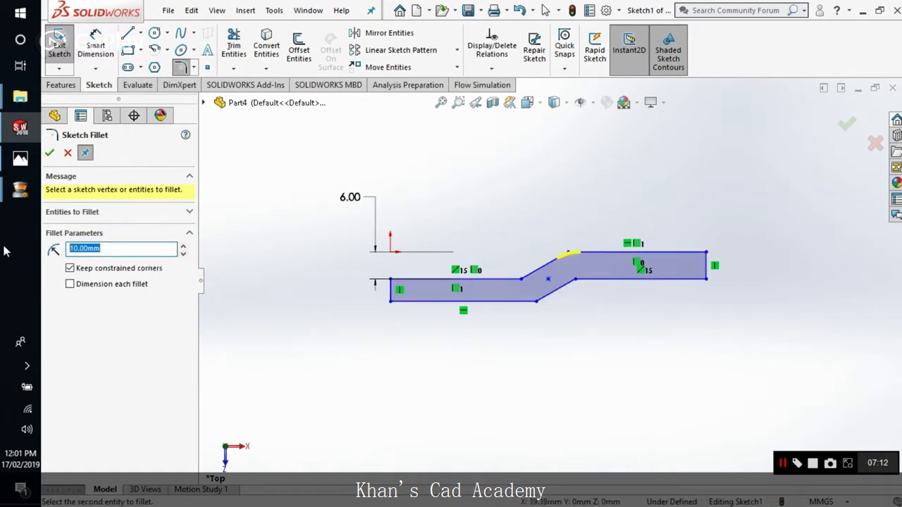
left_click(523, 279)
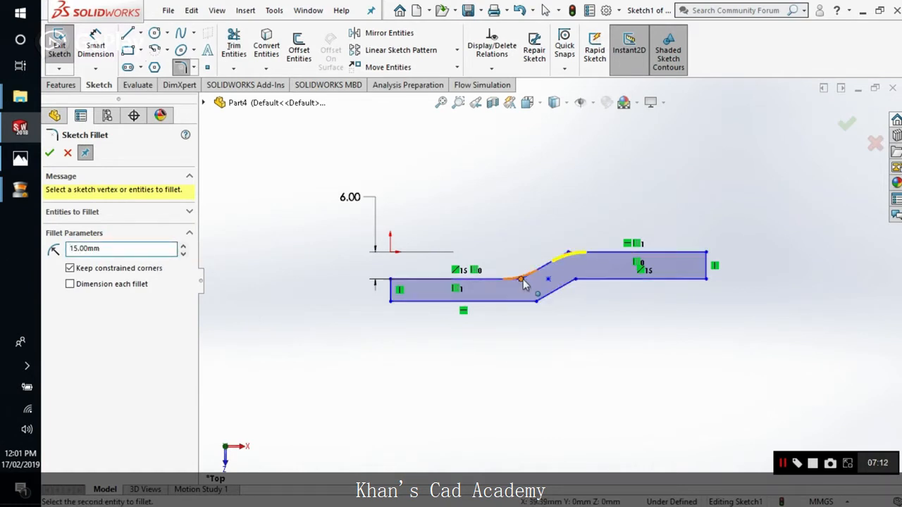
left_click(535, 302)
left_click(575, 280)
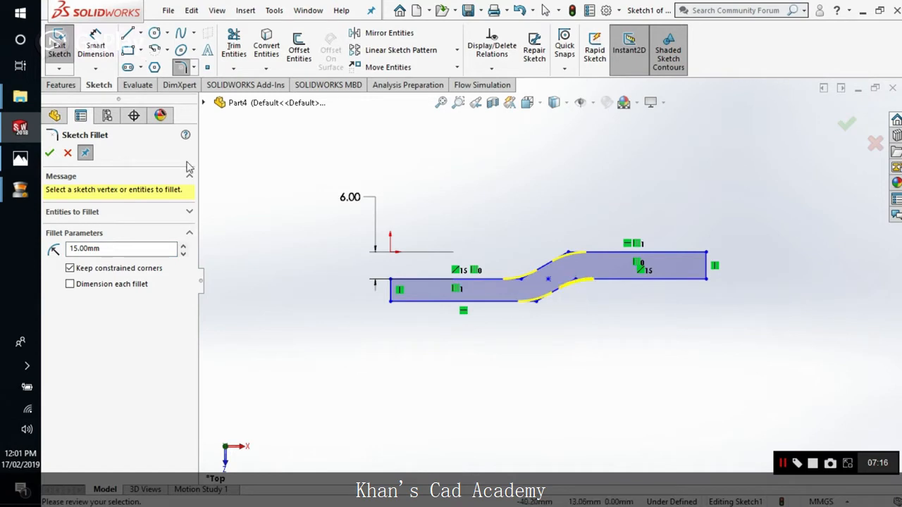
key("Return")
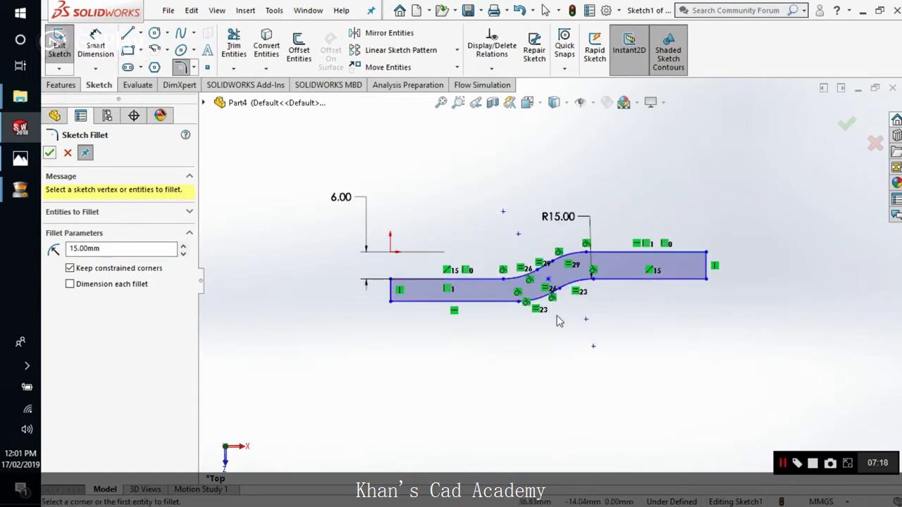
Compare the profile with the part 5 side view and measure the thickness of the left-hand section without adding a dimension.
scroll(557, 317, "down", 2)
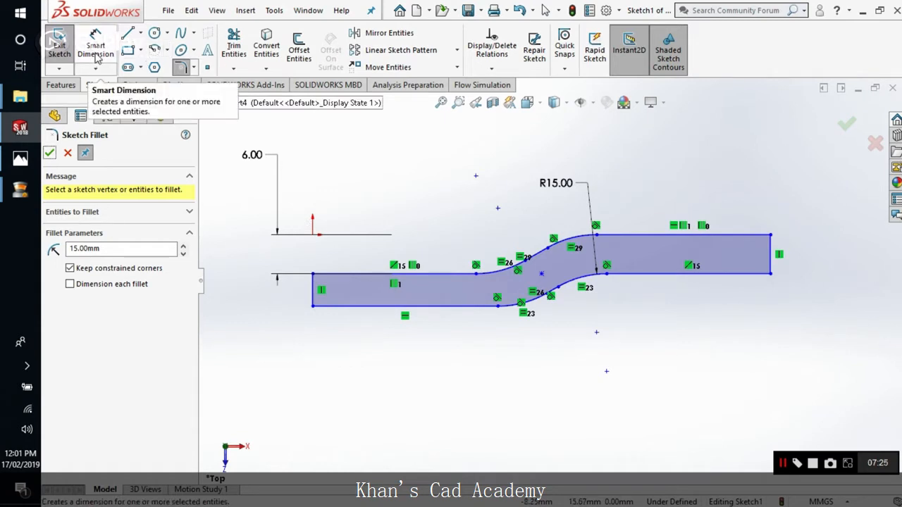
left_click(12, 161)
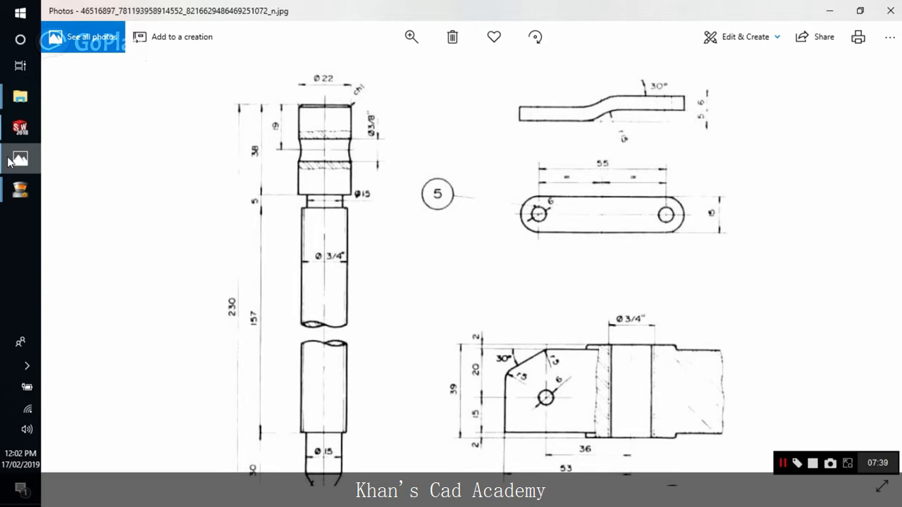
left_click(20, 128)
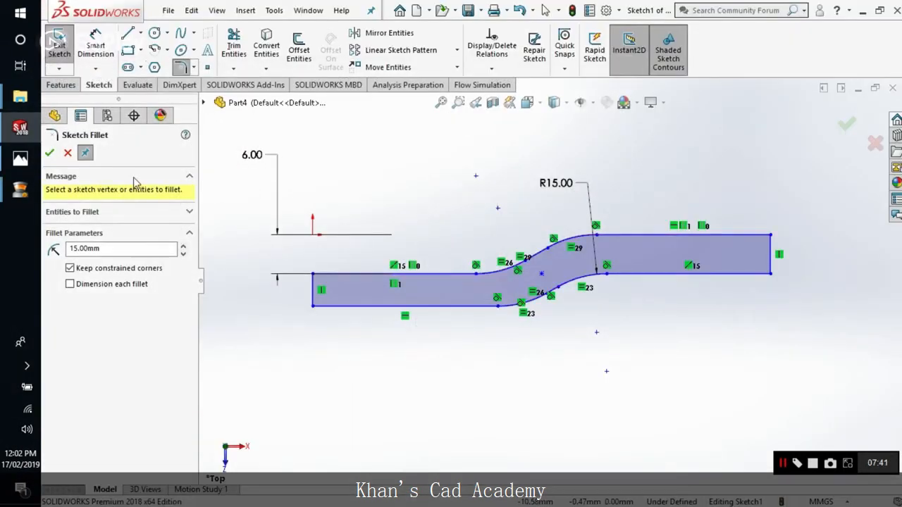
left_click(67, 153)
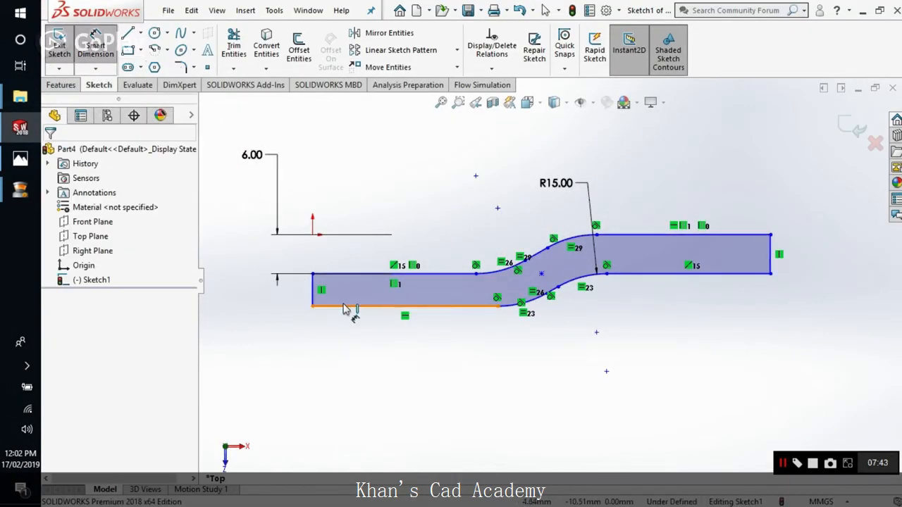
left_click(356, 282)
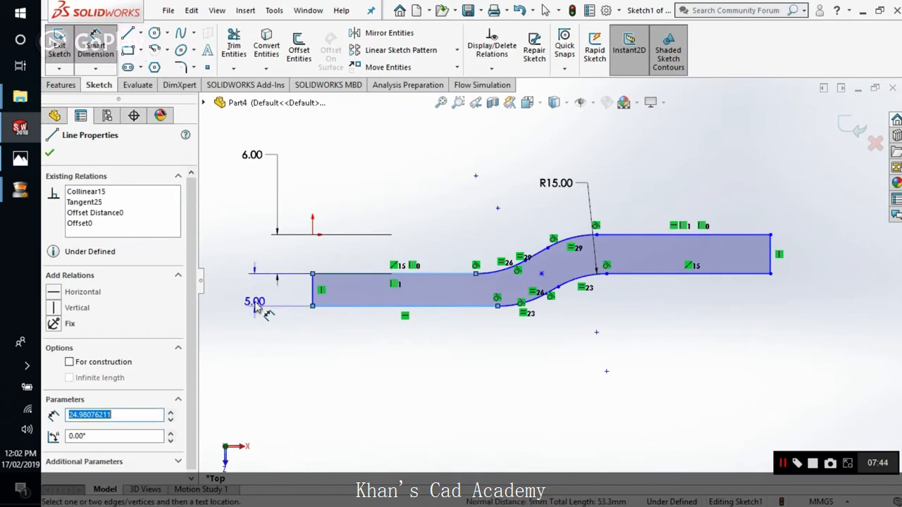
key("Escape")
key("Escape")
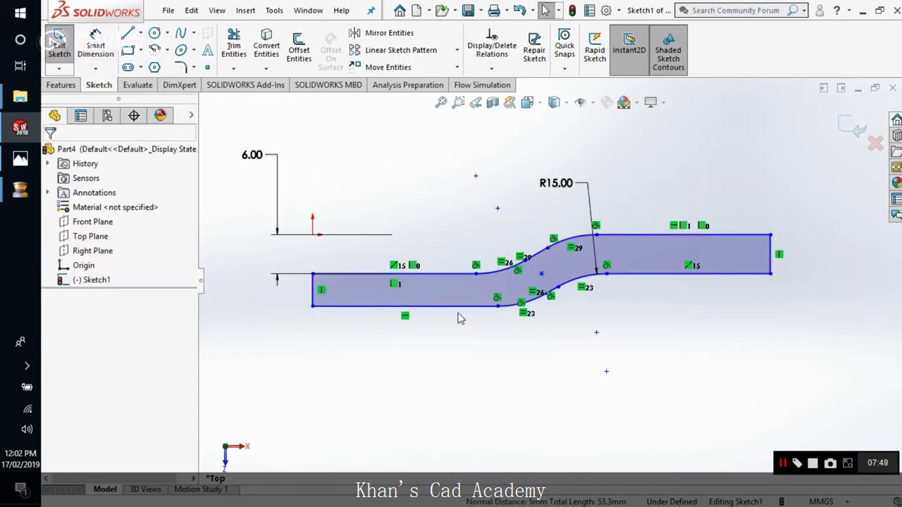
Undo the fillets and the outline trims, back to the full rectangle with both sloped lines inside it.
key("ctrl+z")
key("Escape")
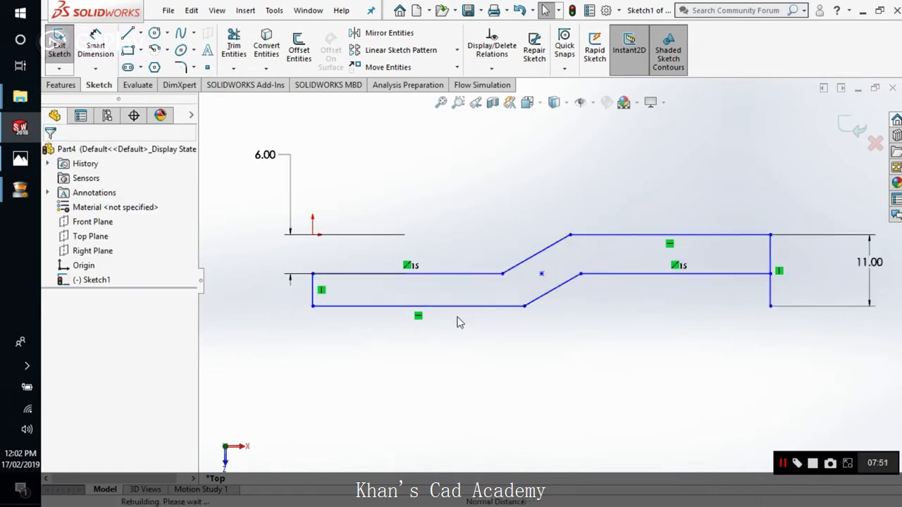
key("ctrl+z")
key("ctrl+z")
key("ctrl+z")
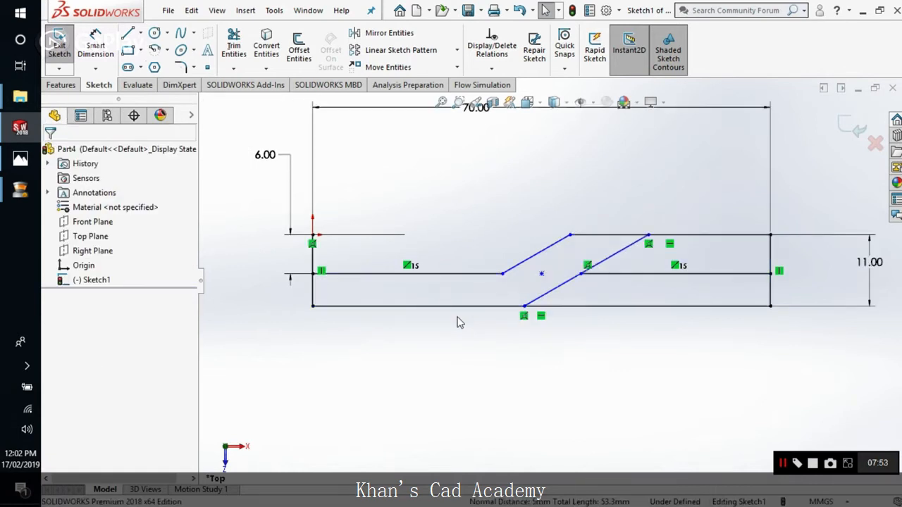
key("ctrl+z")
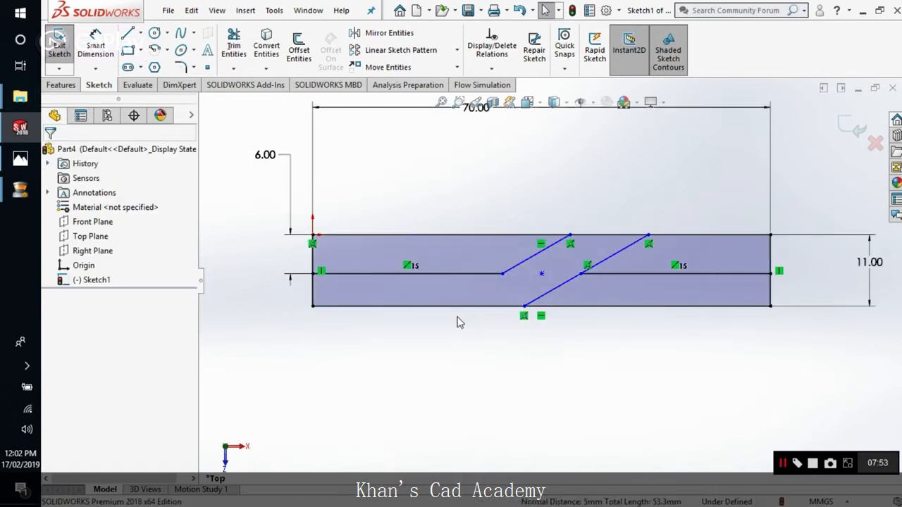
Replace the left horizontal segment inside the rectangle with a reversed, one-directional 6 mm offset of the rectangle's lower edge.
left_click(391, 281)
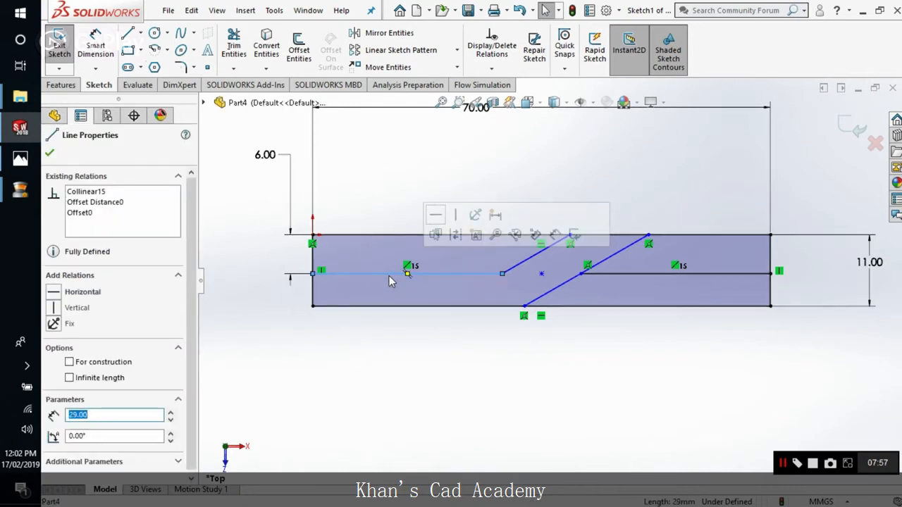
key("Delete")
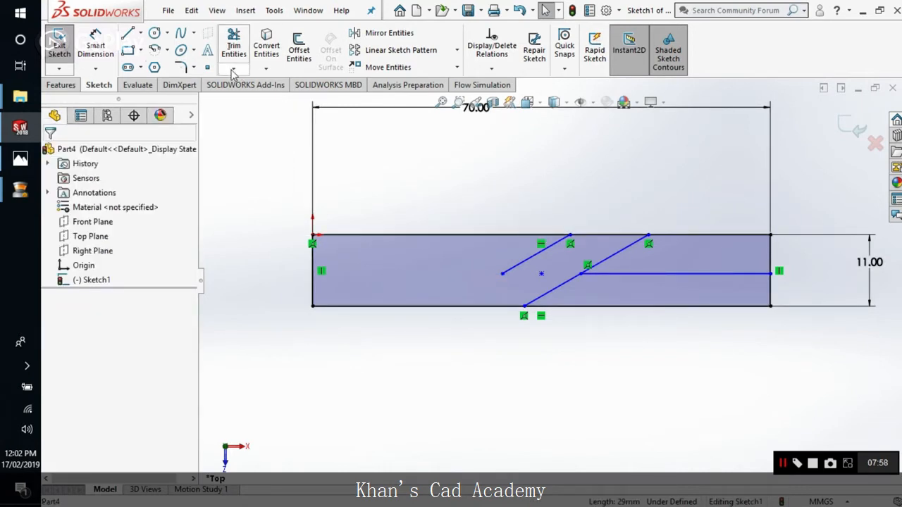
left_click(299, 49)
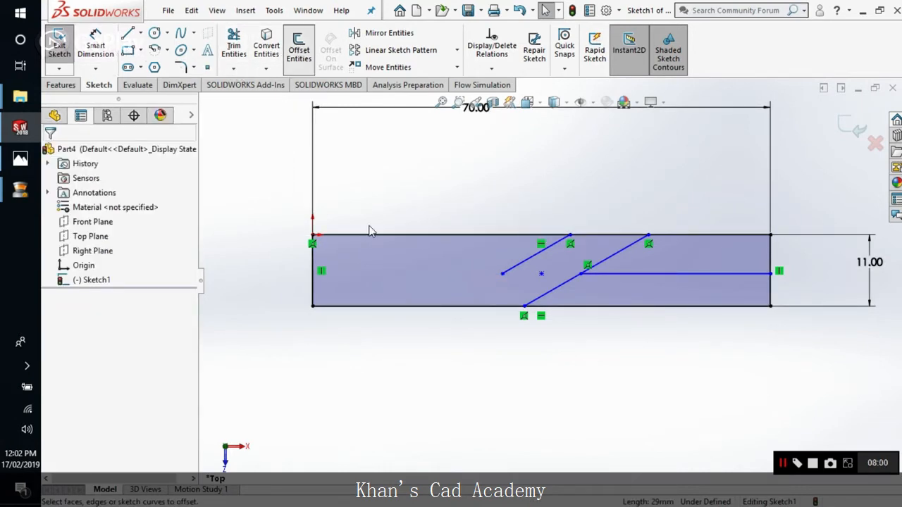
left_click(354, 307)
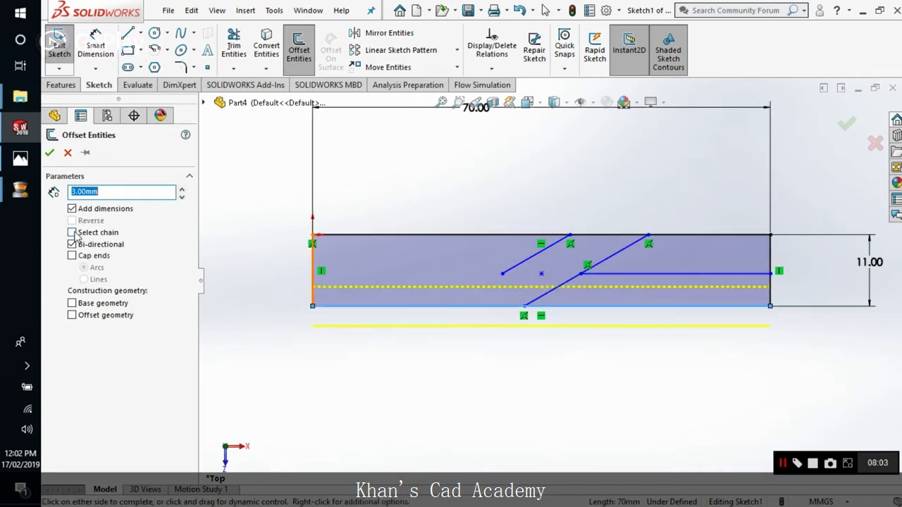
left_click(78, 246)
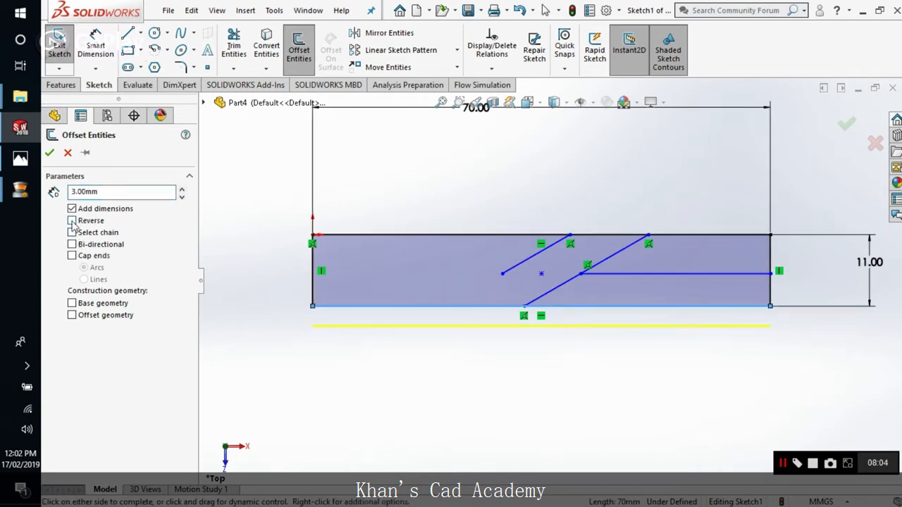
left_click(72, 221)
type("6")
key("Return")
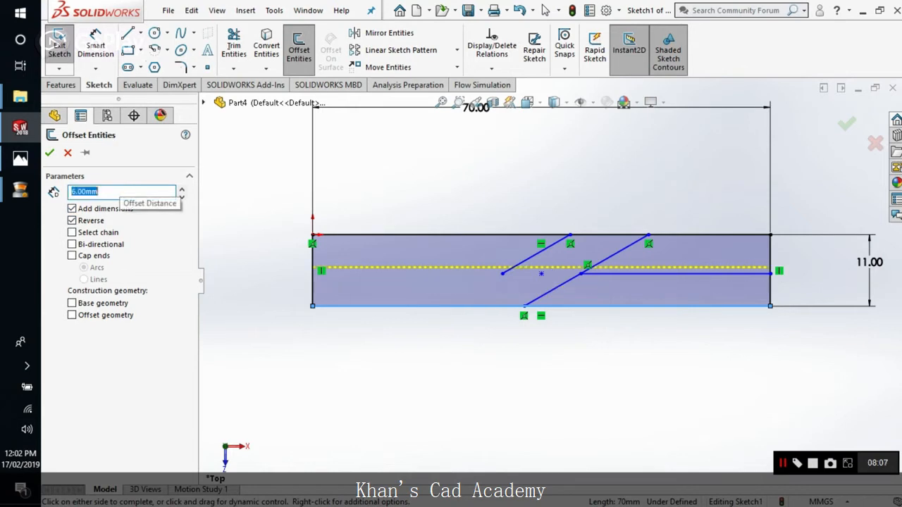
left_click(50, 153)
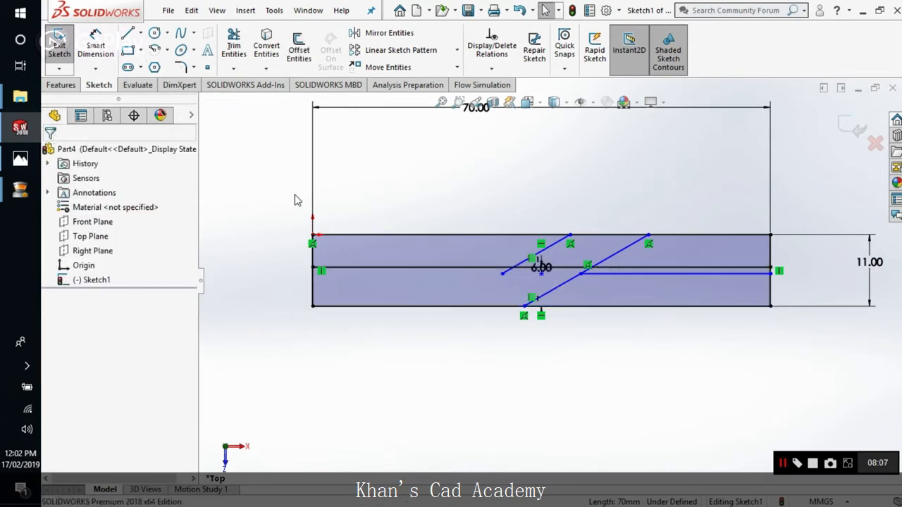
Trim the new offset line to the right of the left slope and the slope's stub below that line.
left_click(233, 46)
scroll(590, 271, "down", 3)
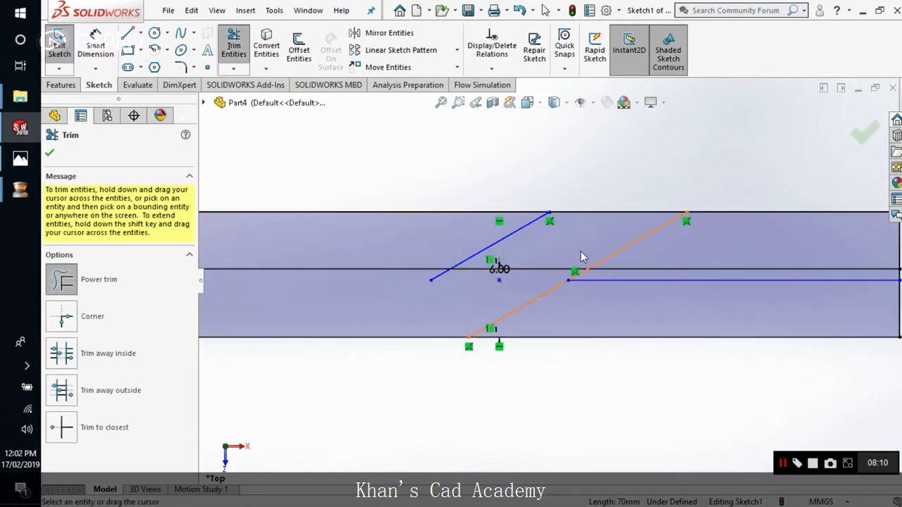
left_click_drag(540, 255, 515, 277)
left_click_drag(735, 249, 717, 273)
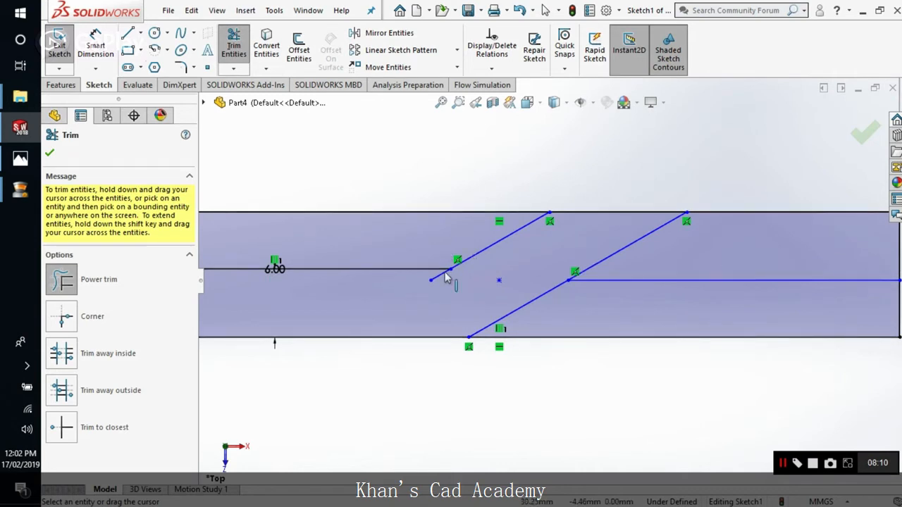
Trim the right slope above the right horizontal segment and the excess rectangle edges to leave a closed, bent link profile.
scroll(552, 280, "up", 3)
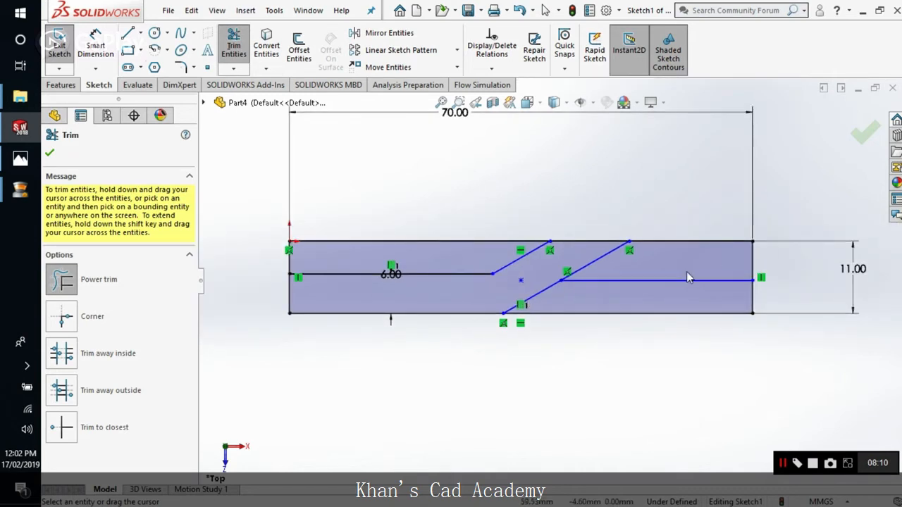
left_click_drag(562, 260, 588, 269)
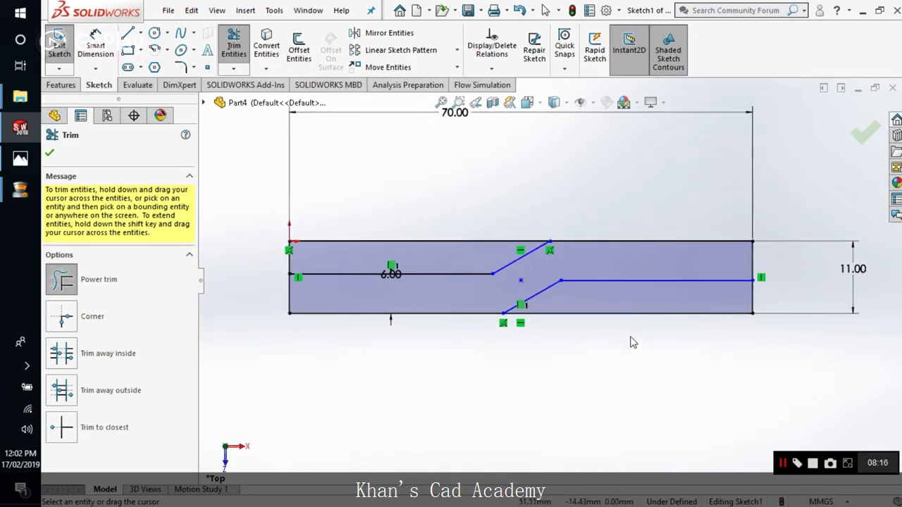
mouse_move(622, 317)
left_mouse_down()
mouse_move(700, 310)
mouse_move(664, 241)
mouse_move(463, 236)
mouse_move(380, 255)
mouse_move(241, 261)
left_mouse_up()
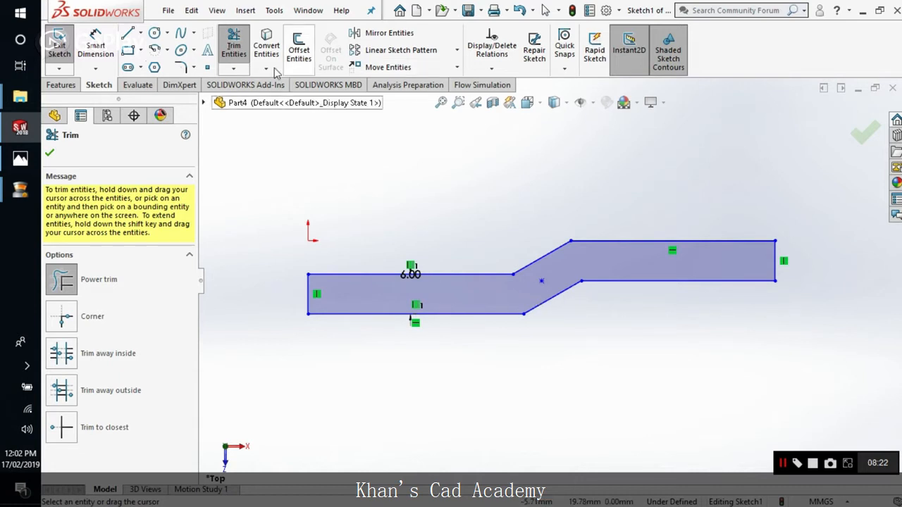
Fillet both inner and both outer corners of the retrimmed bend with a 15 mm radius.
left_click(180, 68)
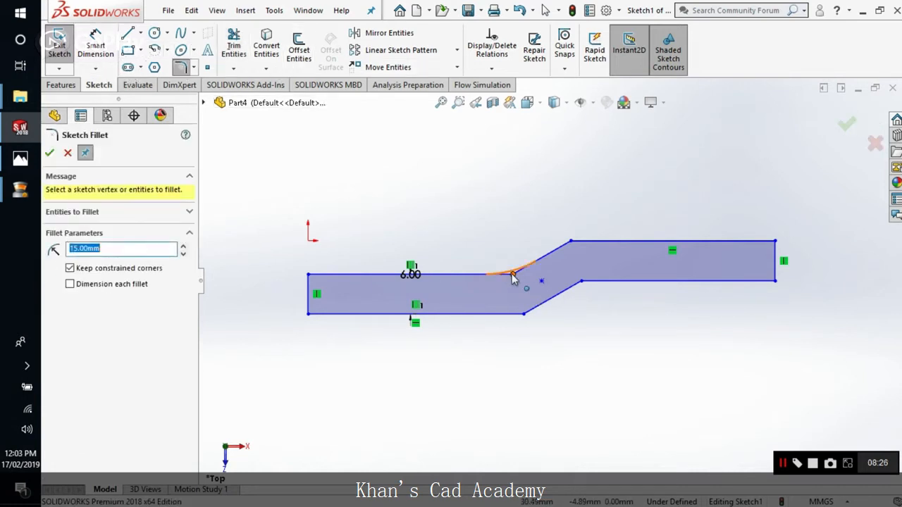
left_click(512, 275)
left_click(571, 242)
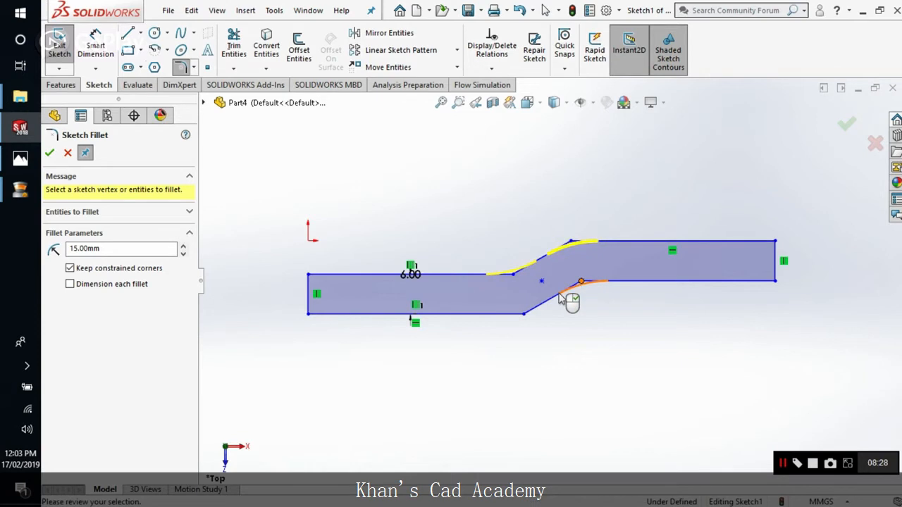
left_click(582, 281)
left_click(524, 314)
left_click(49, 153)
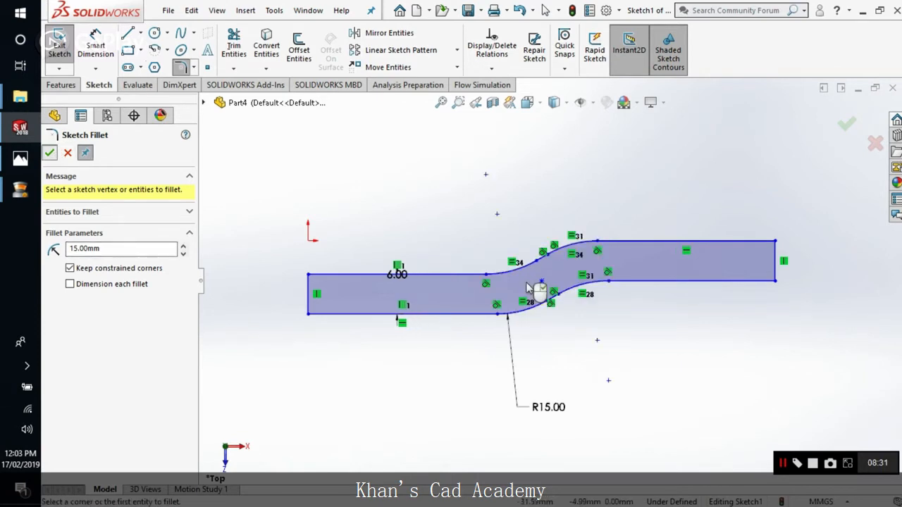
scroll(642, 302, "up", 2)
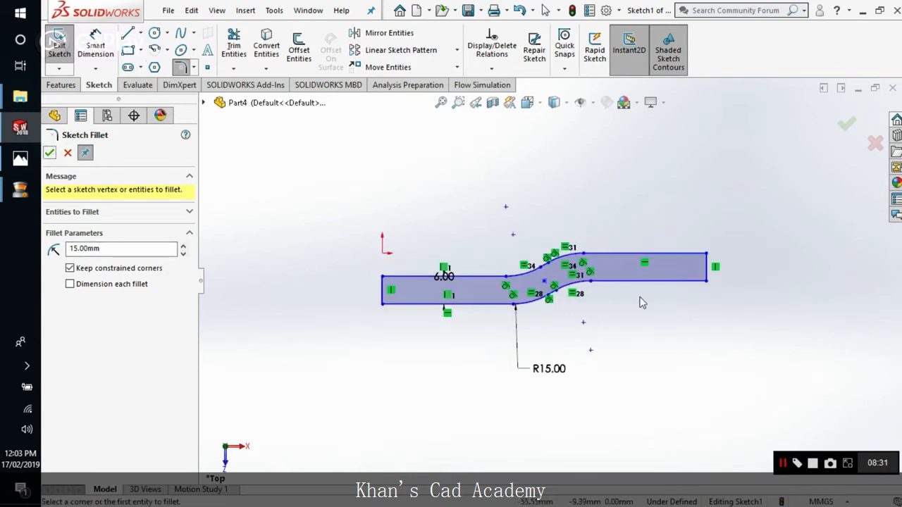
left_click(49, 153)
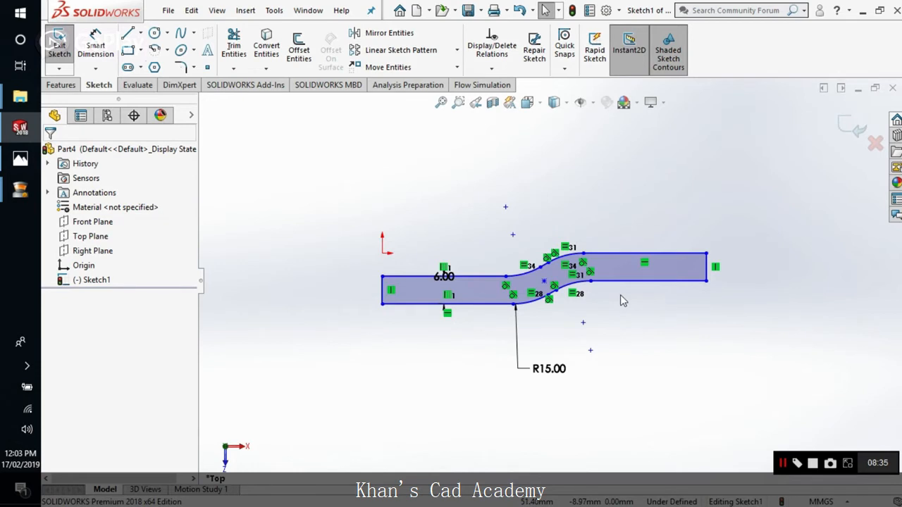
Check the link's width in the part 5 plan view of the reference drawing, and return to the SOLIDWORKS sketch.
left_click(20, 159)
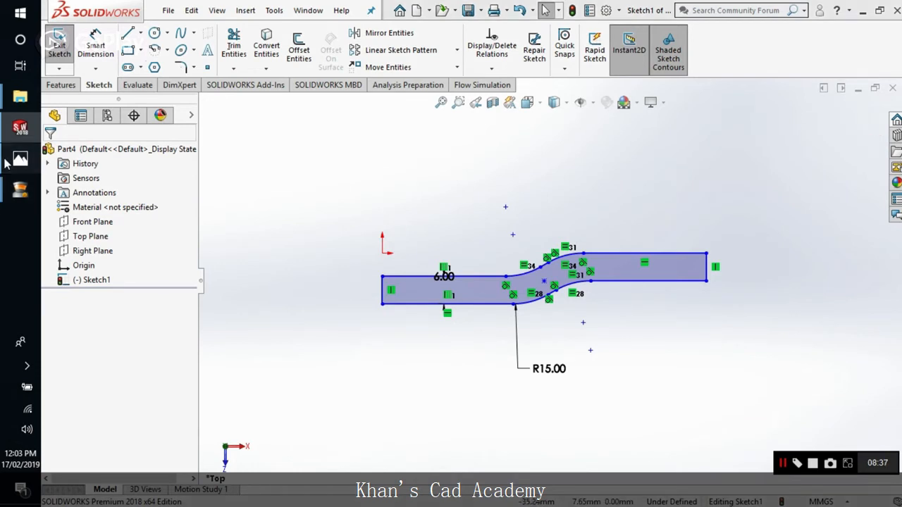
scroll(585, 111, "up", 3)
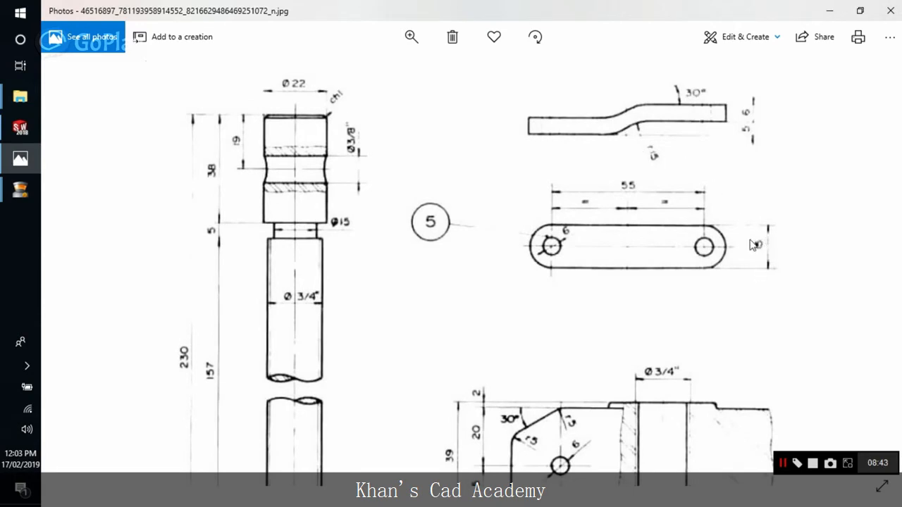
left_click(20, 128)
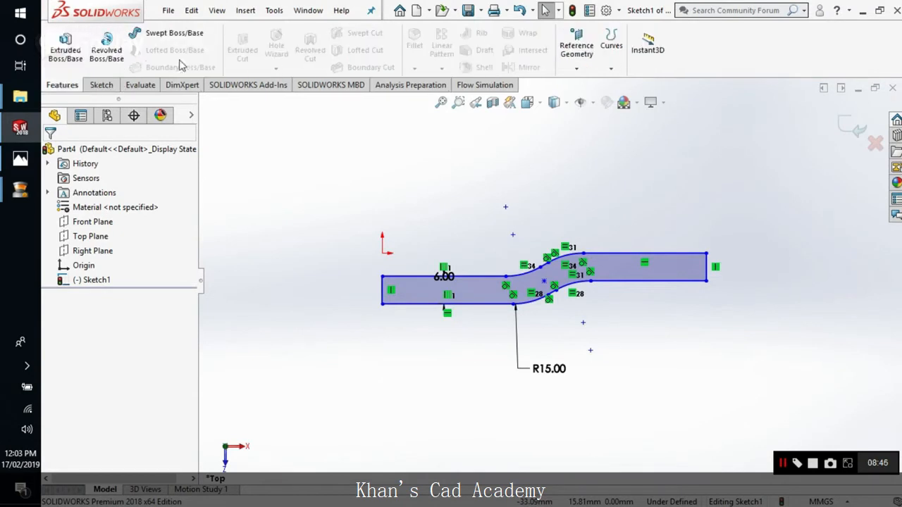
Extrude the closed, bent link profile 15 mm with a Blind end condition.
left_click(65, 44)
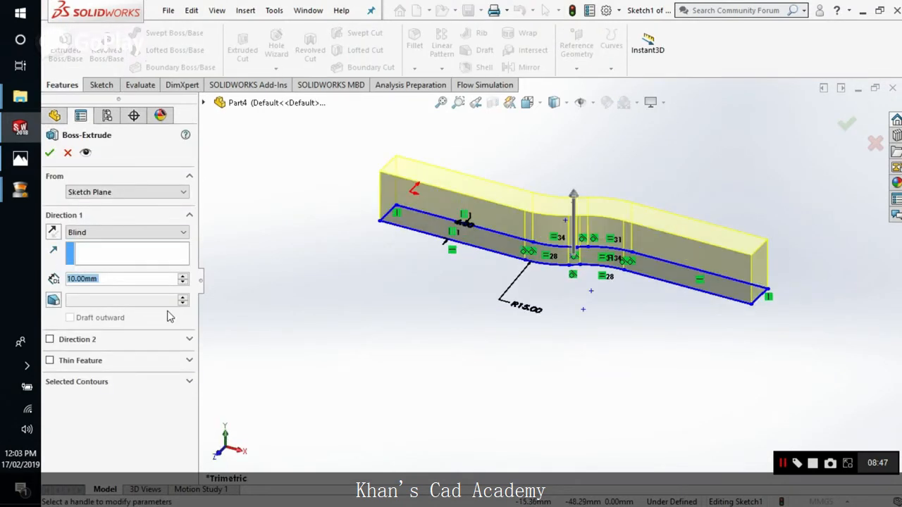
type("15")
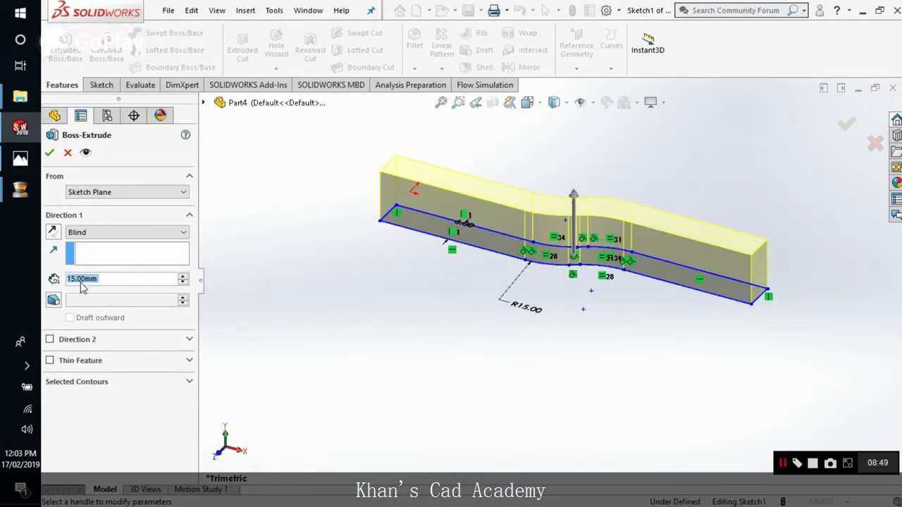
left_click(50, 153)
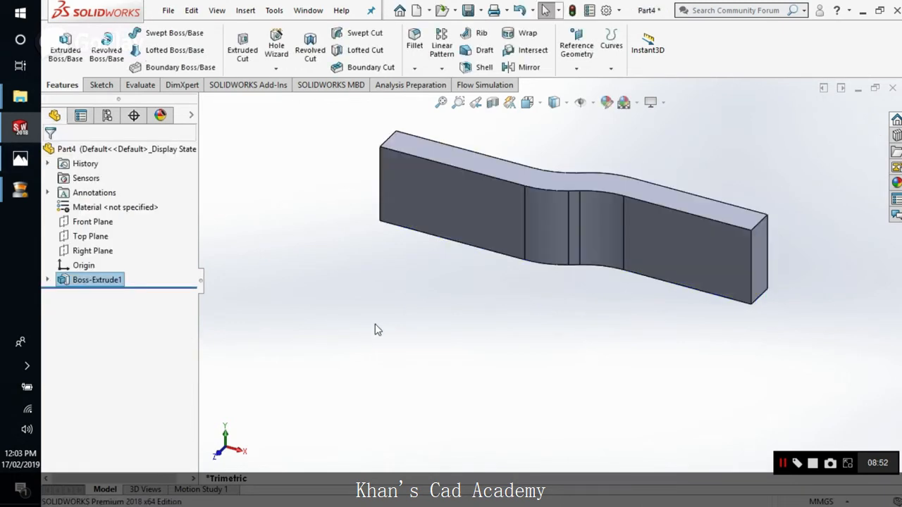
middle_click_drag(369, 327, 577, 299)
Check the rounded ends in the part 5 plan view of the reference drawing, and return to the SOLIDWORKS part.
left_click(31, 164)
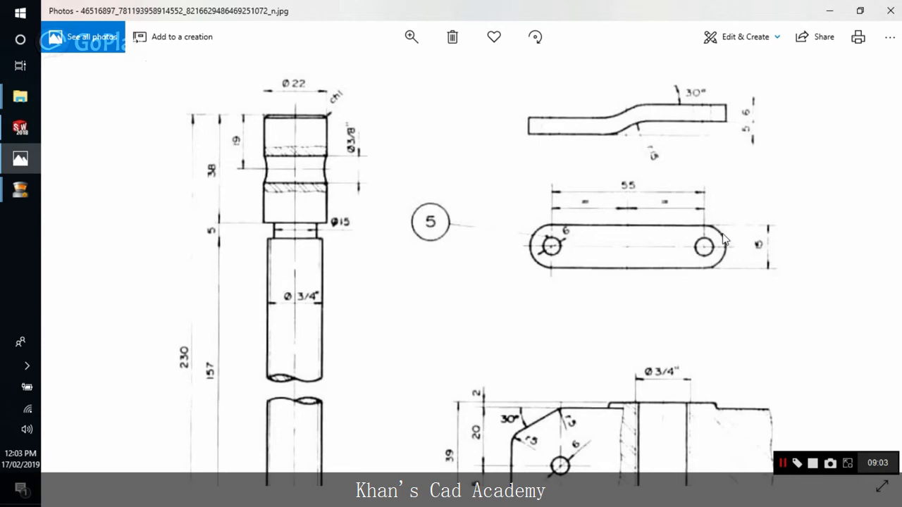
left_click(22, 160)
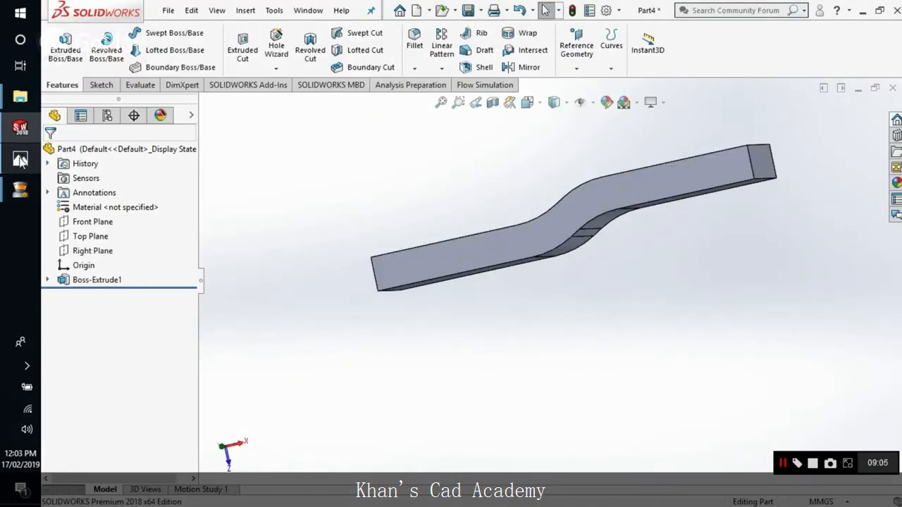
left_click(21, 161)
left_click(21, 161)
Fillet the four short corner edges at both ends of the link with a 7.5 mm radius.
left_click(416, 42)
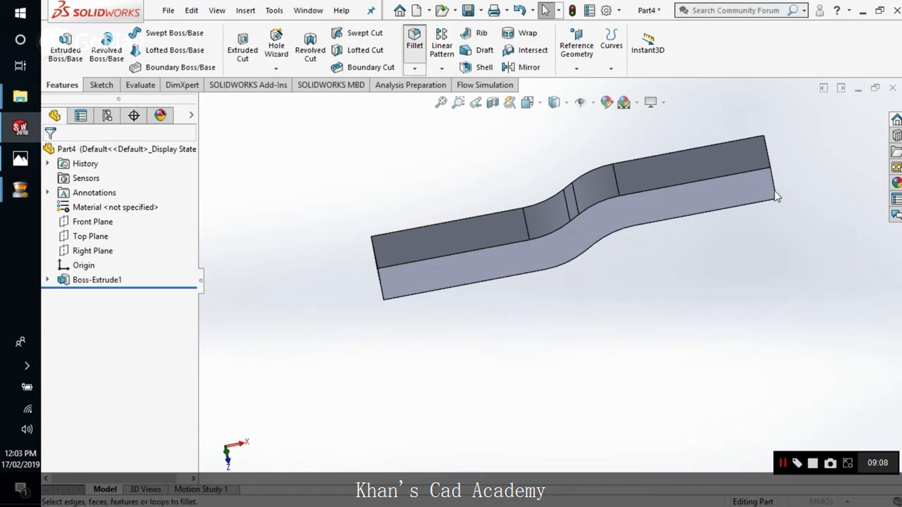
left_click(773, 189)
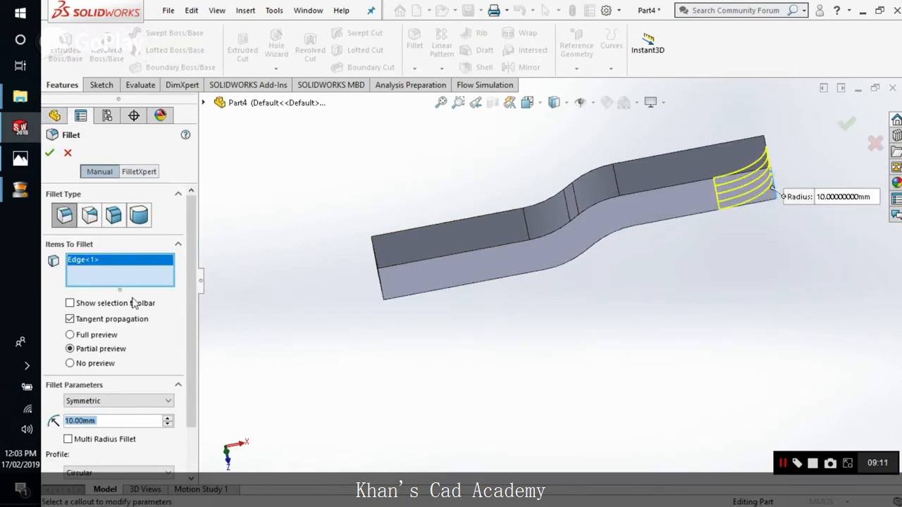
type("7.5")
key("Return")
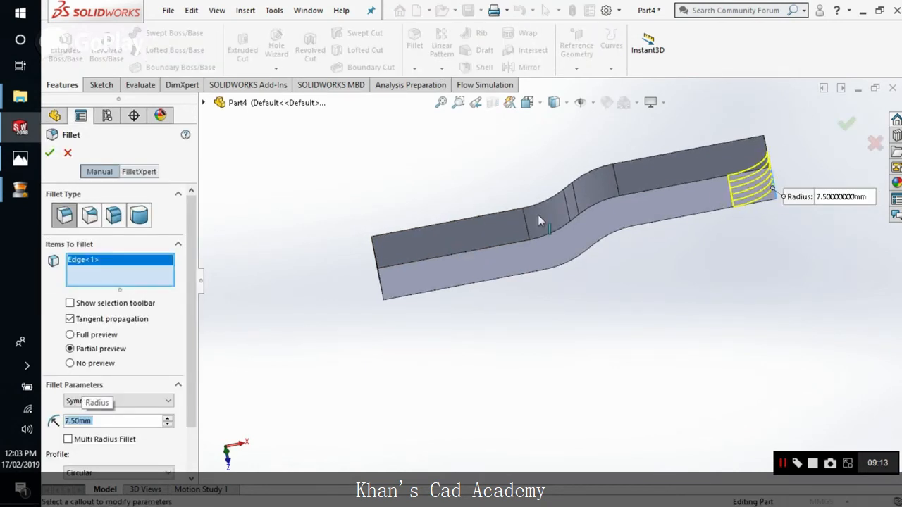
middle_click_drag(537, 214, 640, 255)
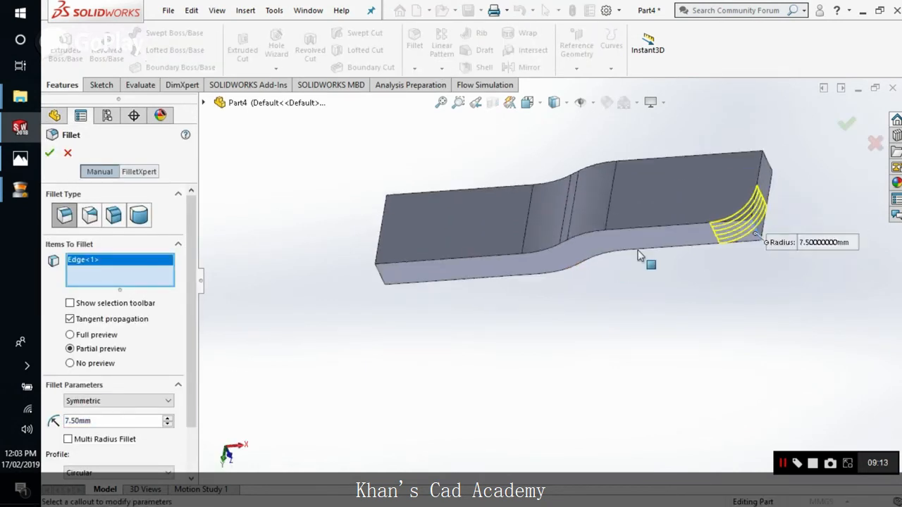
left_click(771, 168)
middle_click_drag(494, 188, 455, 205)
left_click(485, 285)
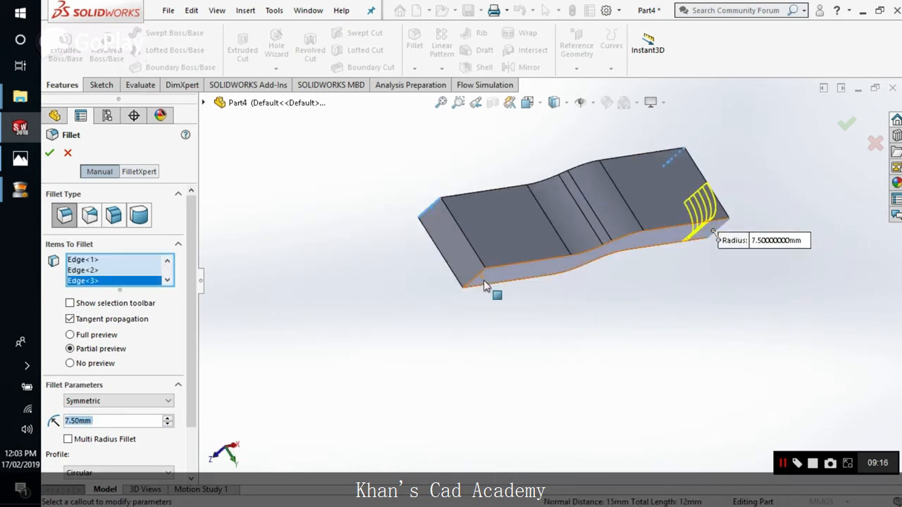
left_click(49, 153)
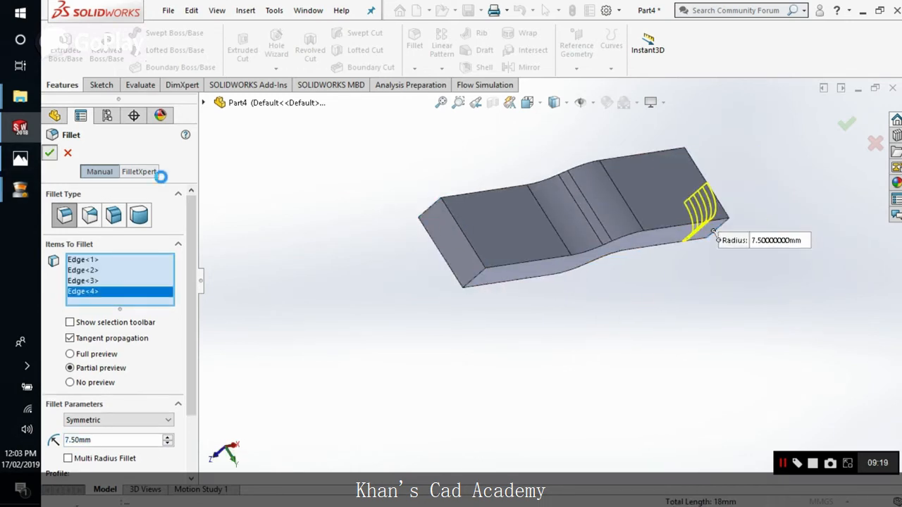
middle_click_drag(555, 276, 493, 212)
Check the holes in the part 5 plan view of the reference drawing, and switch back to SOLIDWORKS.
left_click(14, 162)
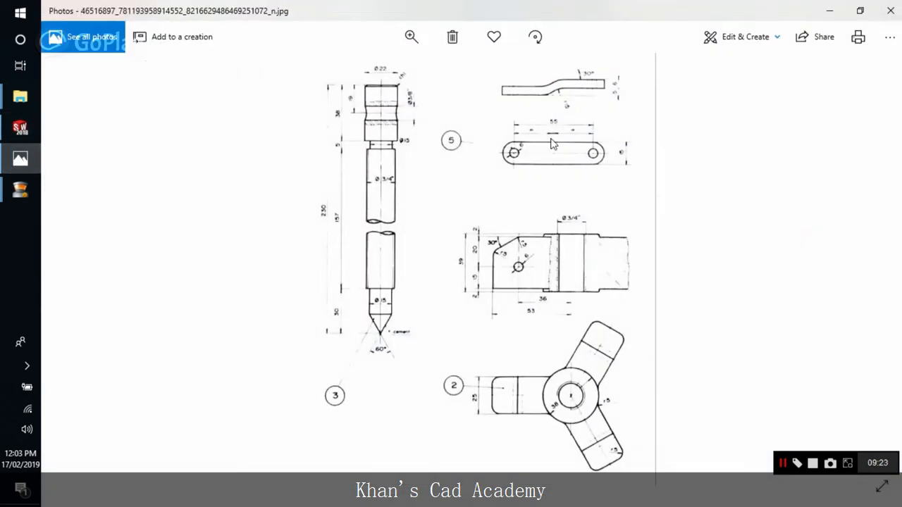
scroll(537, 169, "up", 1)
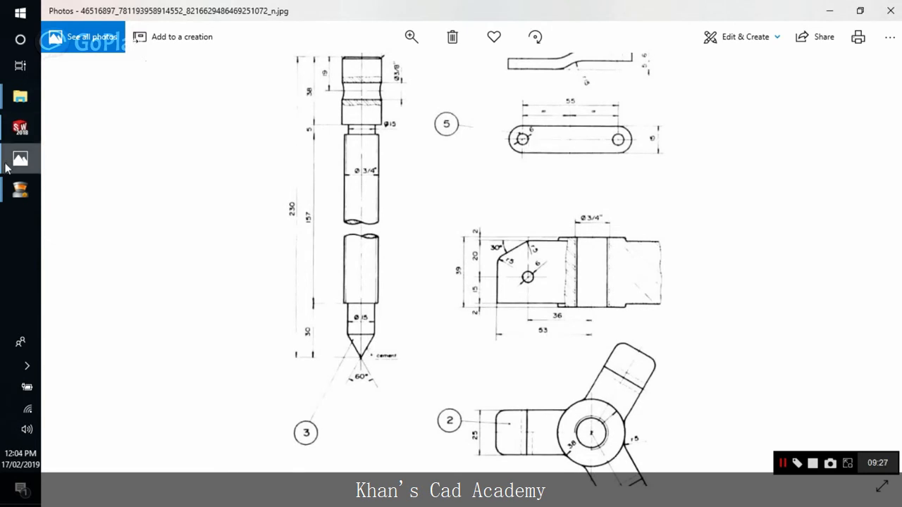
left_click(20, 127)
On the left arm's flat face, sketch circles about 6.9 mm and 7.6 mm in diameter, centred on the link's two rounded ends.
left_click(100, 84)
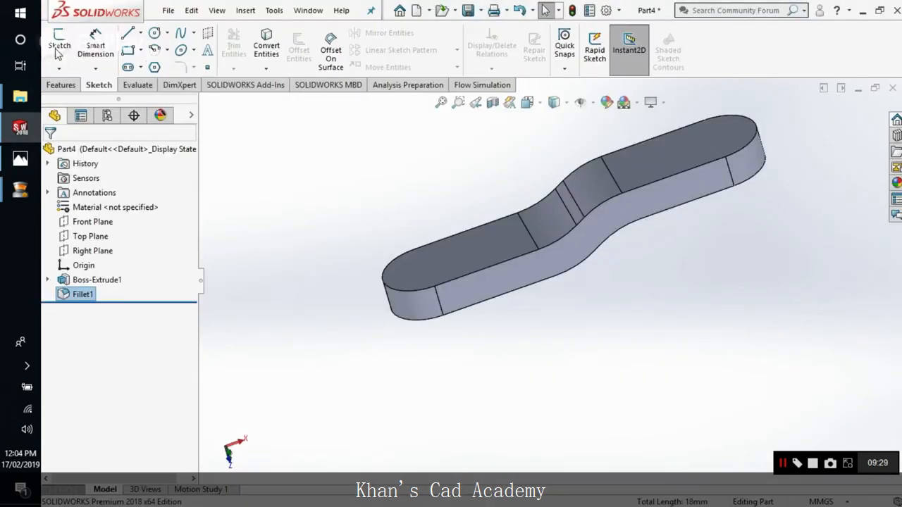
left_click(59, 46)
left_click(423, 259)
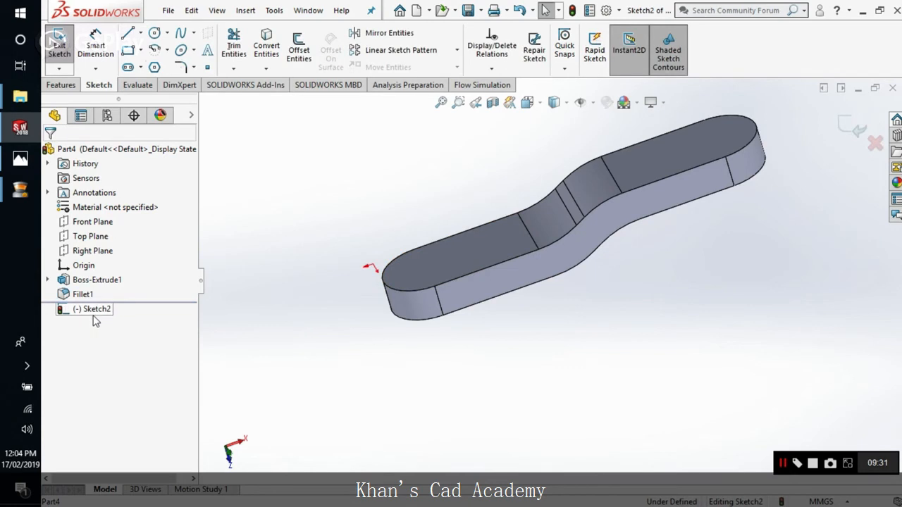
right_click(93, 308)
left_click(130, 290)
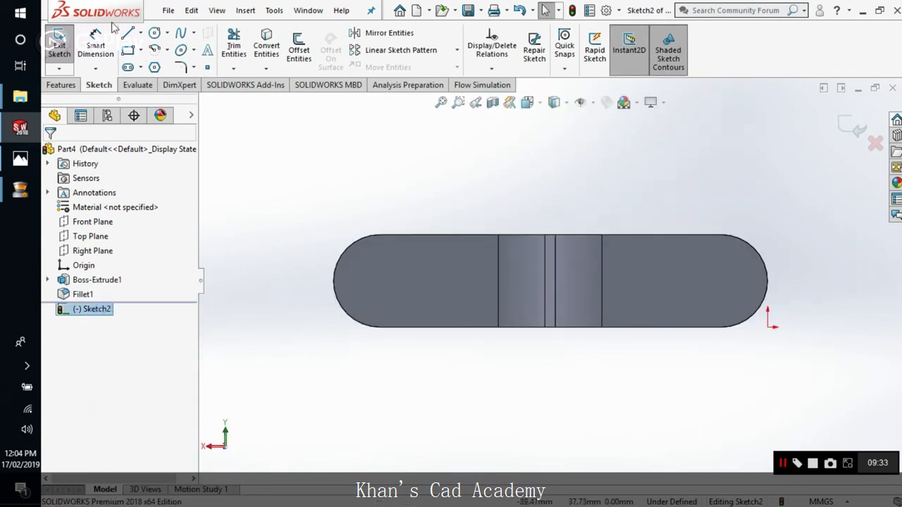
left_click(153, 33)
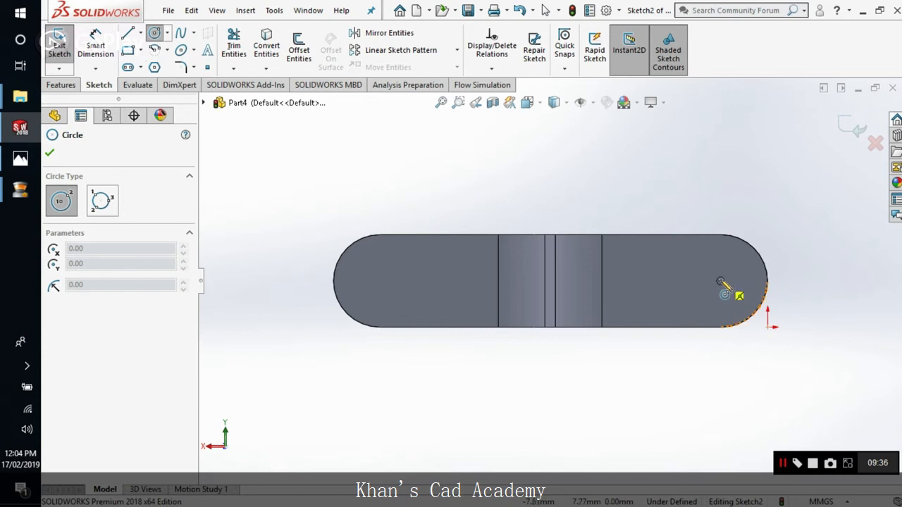
left_click(720, 281)
left_click(736, 296)
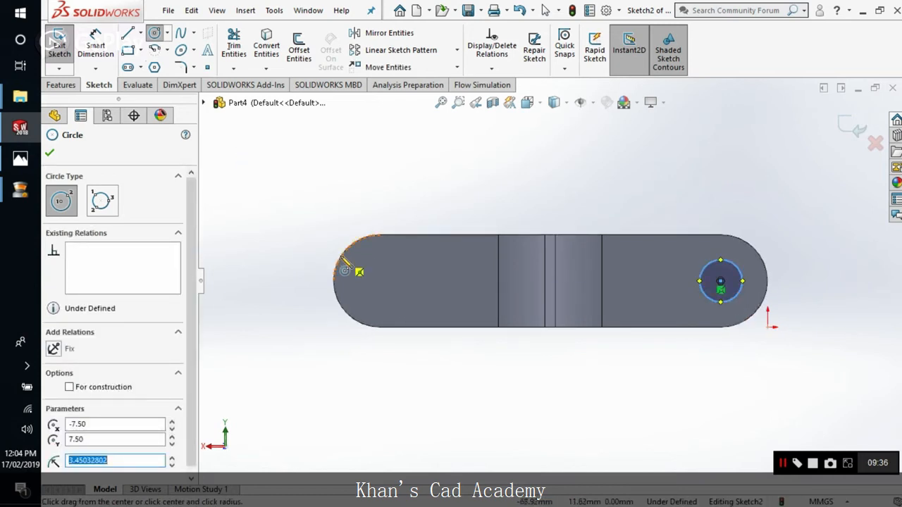
left_click(380, 281)
left_click(396, 298)
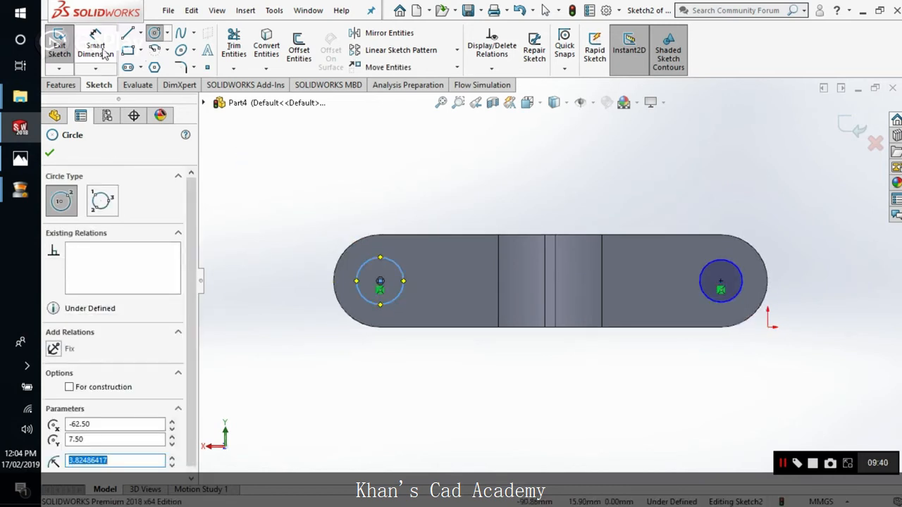
Dimension both end circles to a diameter of 6 mm.
left_click(104, 55)
left_click(397, 264)
left_click(405, 195)
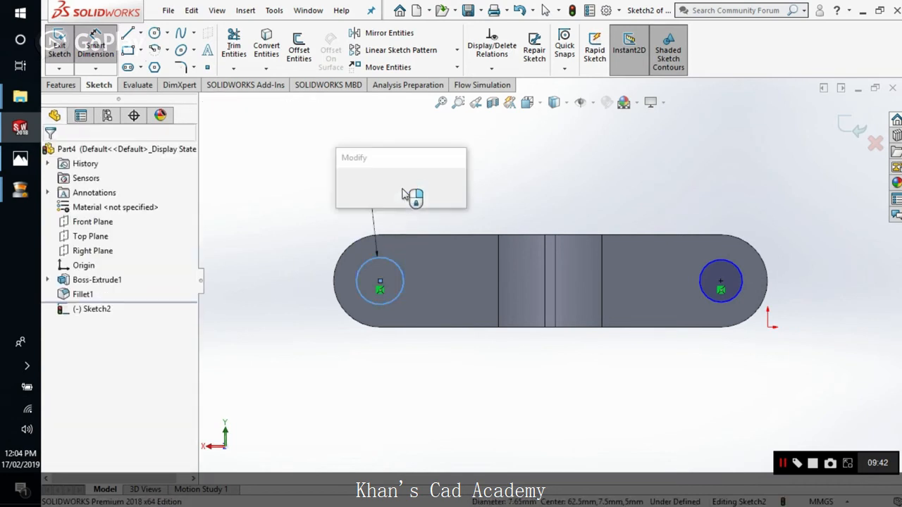
type("6")
key("Return")
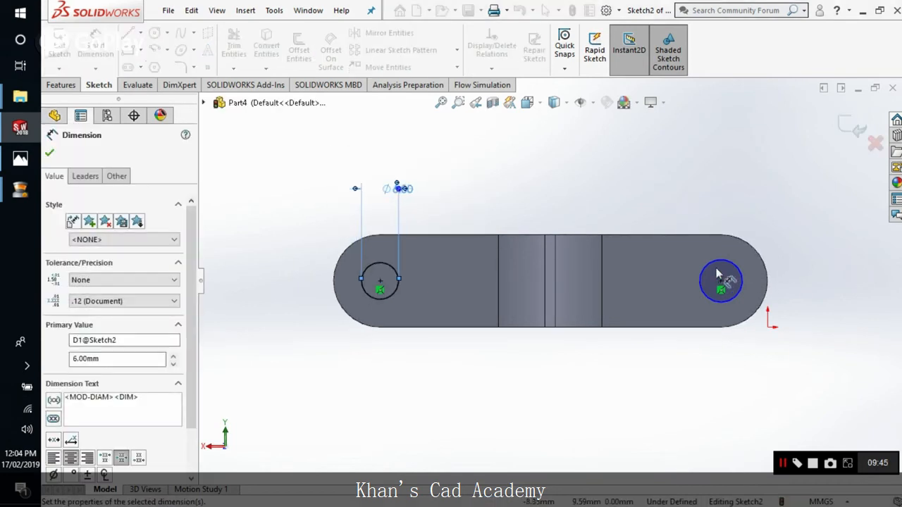
left_click(719, 275)
left_click(736, 194)
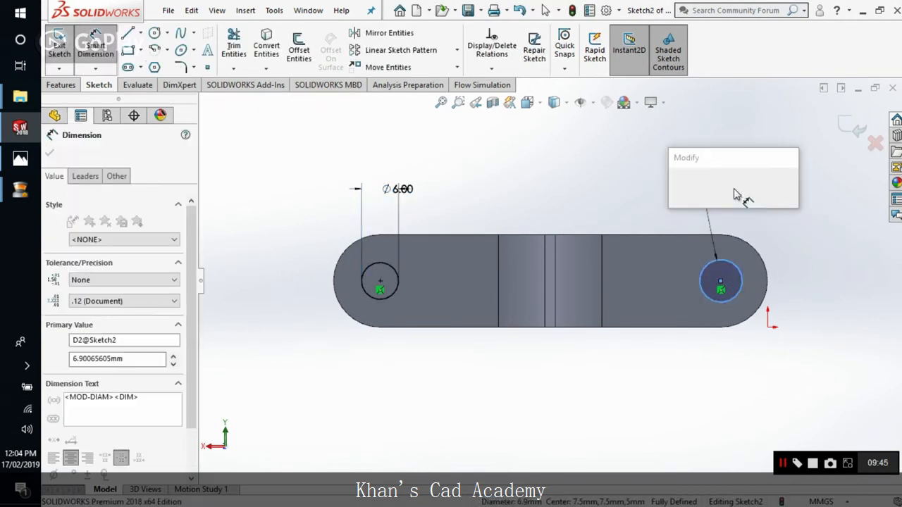
type("6")
key("Return")
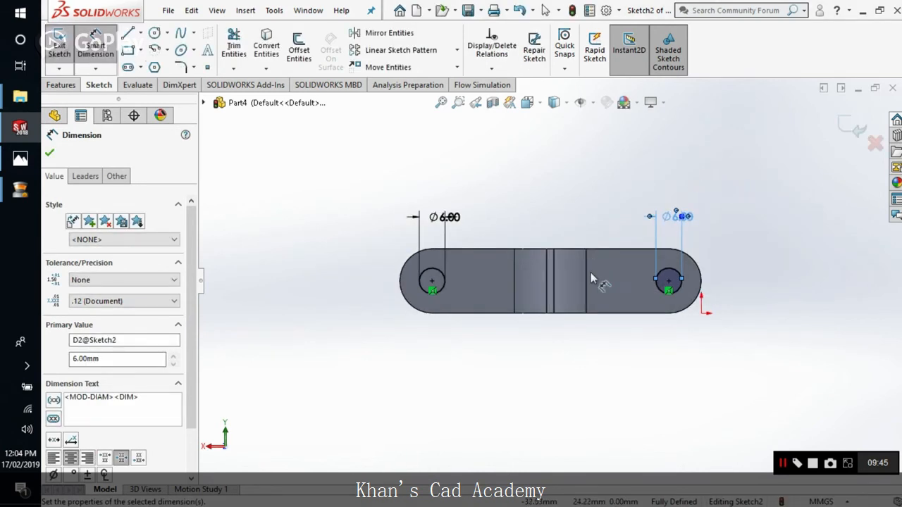
Extrude-cut both circles through the link, using Blind depths of 15 mm in both directions.
middle_click_drag(592, 273, 627, 310)
middle_click_drag(336, 206, 352, 254)
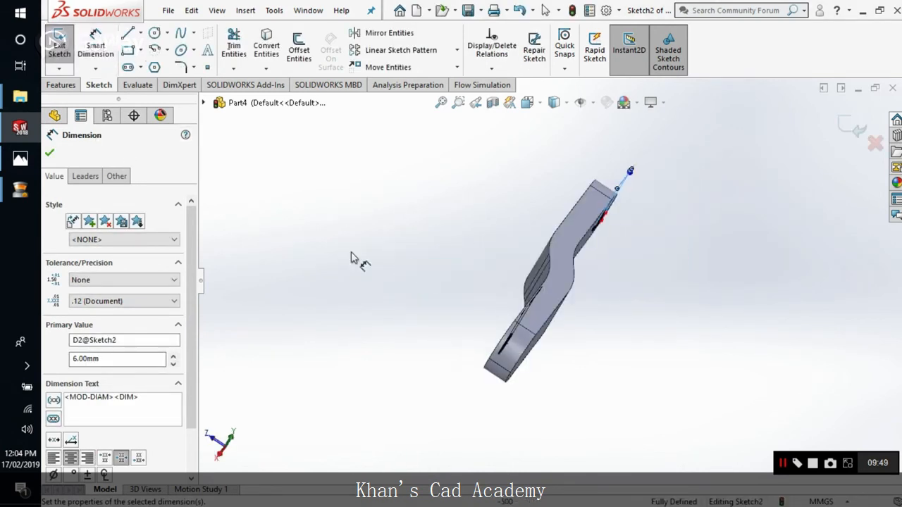
left_click(53, 147)
left_click(60, 85)
left_click(243, 47)
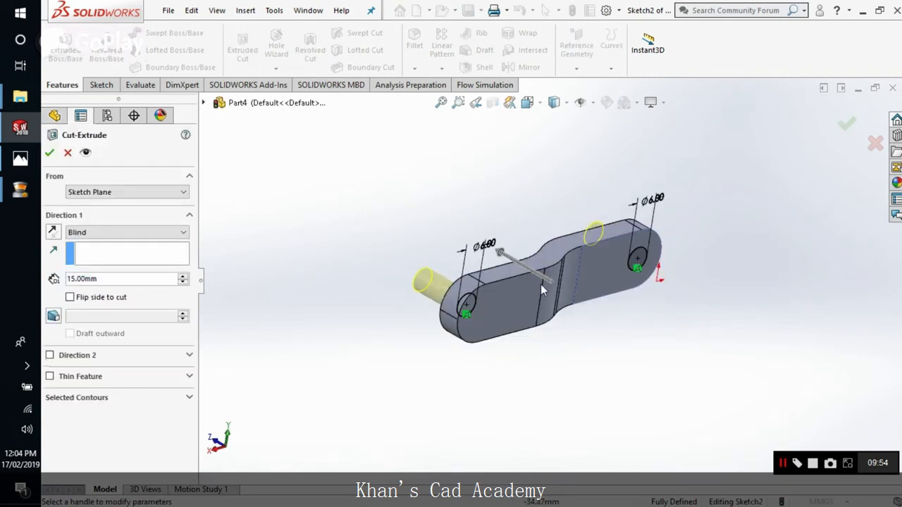
left_click(50, 356)
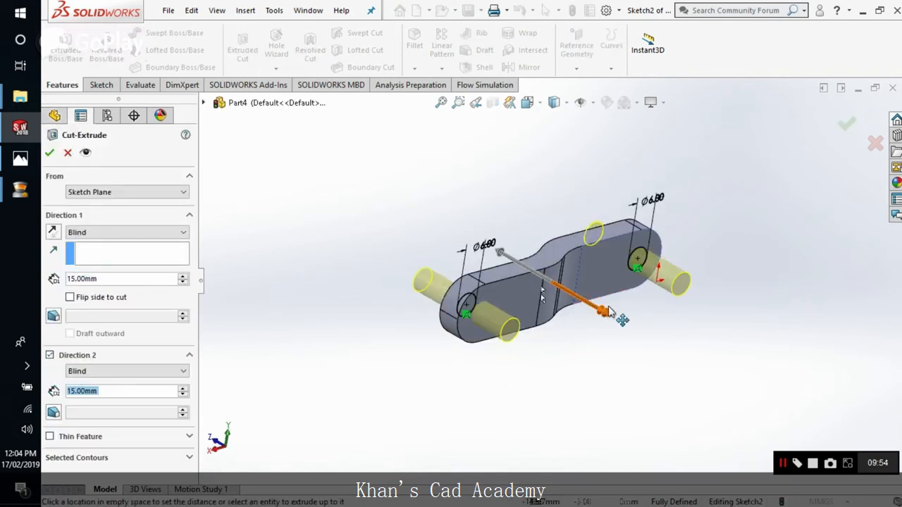
middle_click_drag(608, 347, 612, 391)
left_click(49, 152)
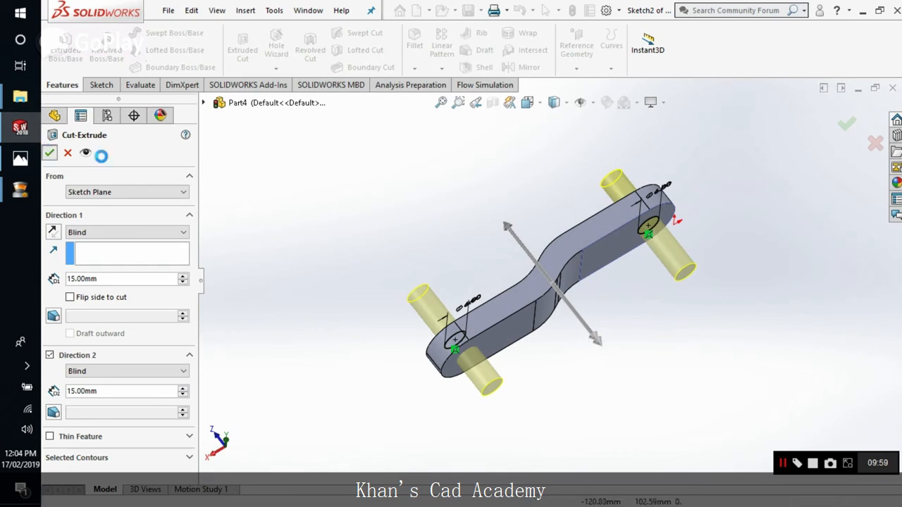
left_click(464, 201)
middle_click_drag(473, 176, 458, 163)
Compare the finished link with the part 5 views in the reference drawing, and return to the SOLIDWORKS model.
left_click(20, 158)
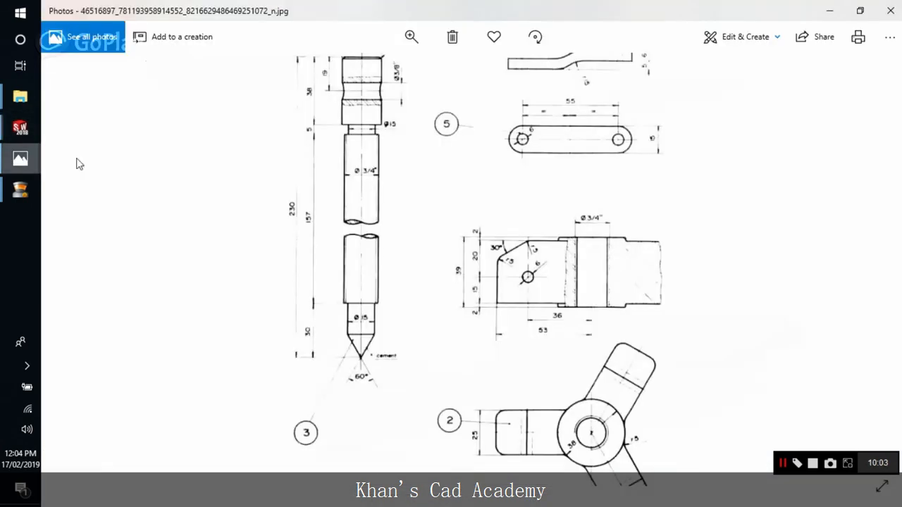
left_click_drag(604, 125, 606, 233)
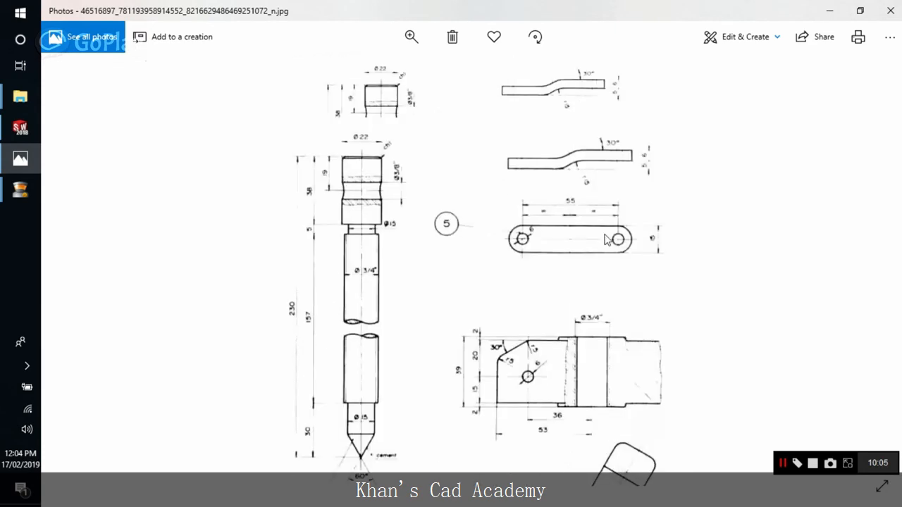
left_click(21, 162)
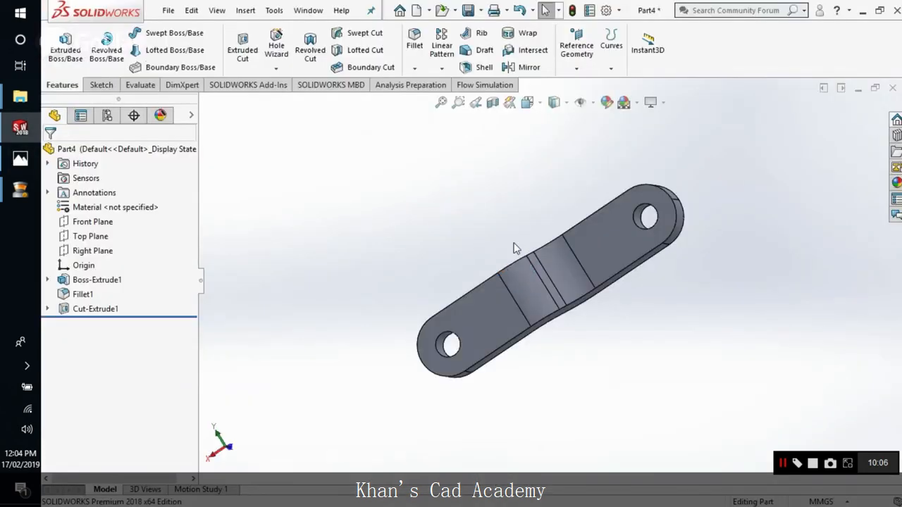
middle_click_drag(497, 257, 463, 268)
Save the part as Extractor-5 in the extractor Design folder.
left_click(168, 9)
left_click(198, 140)
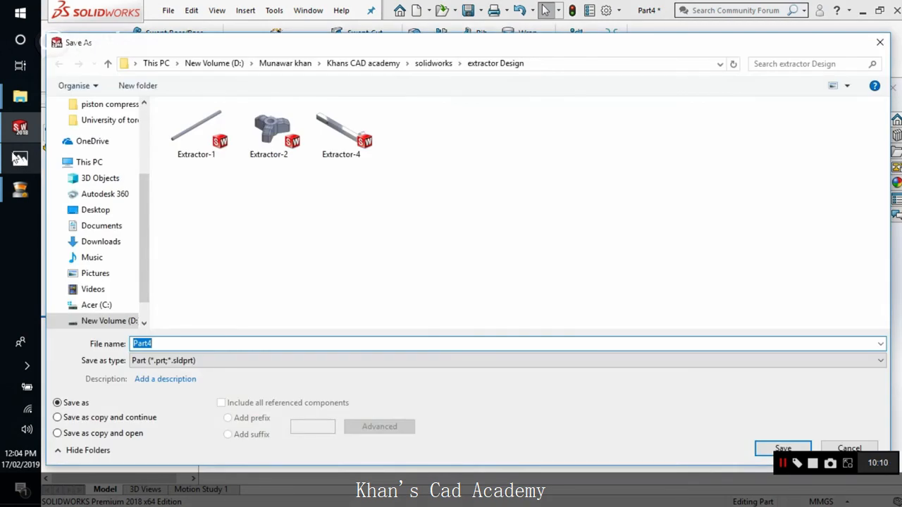
left_click(20, 159)
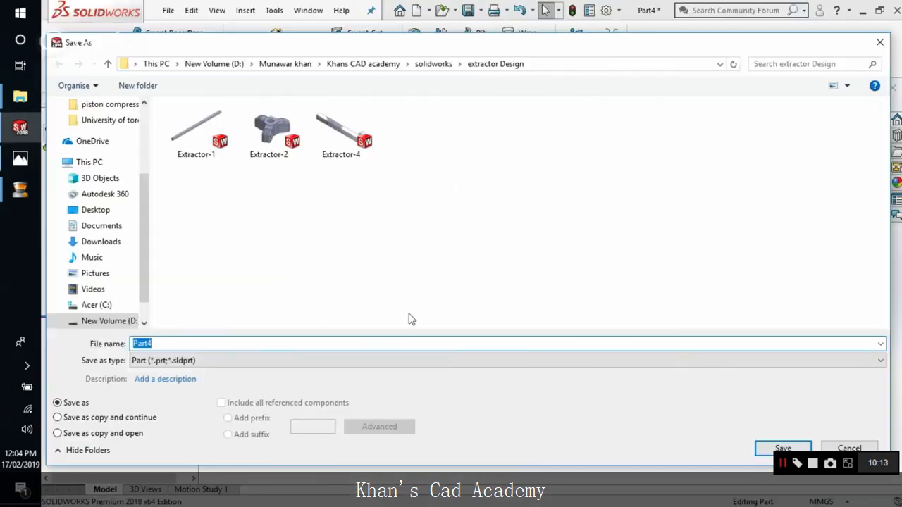
left_click(341, 134)
left_click(185, 344)
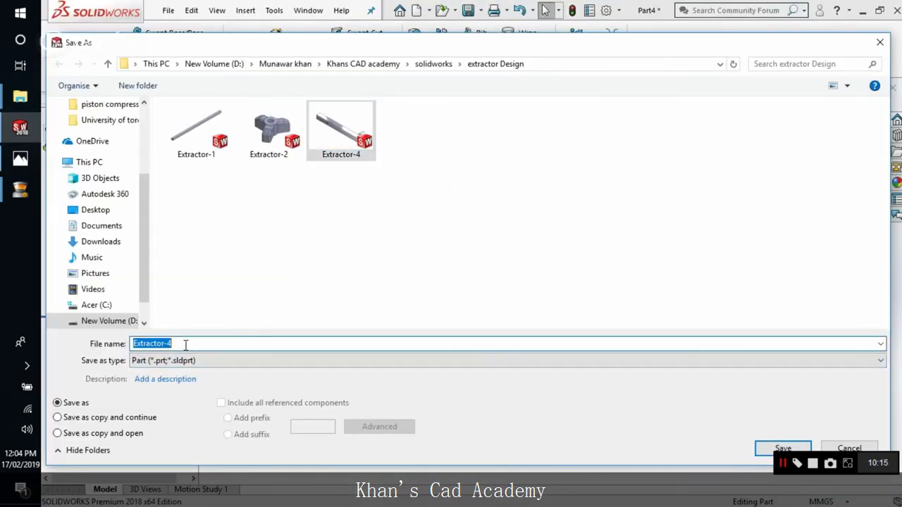
left_click(185, 344)
key("BackSpace")
type("5")
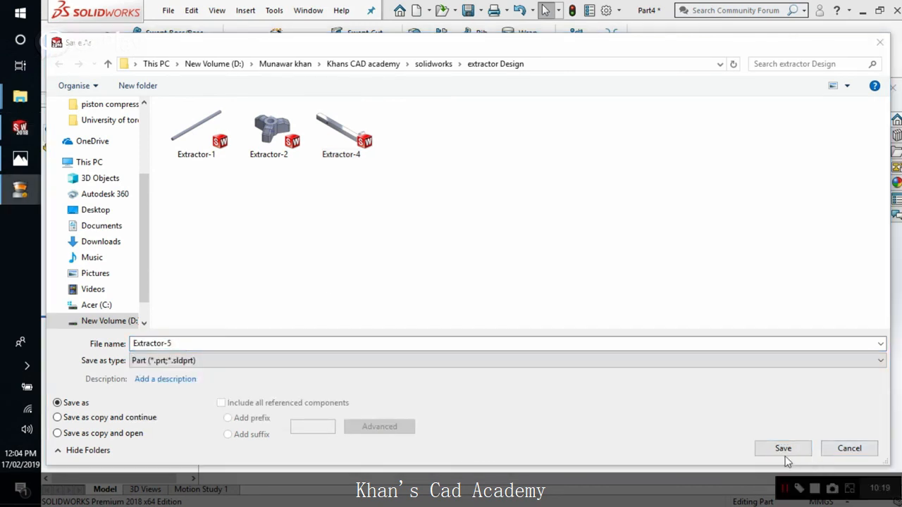
left_click(780, 448)
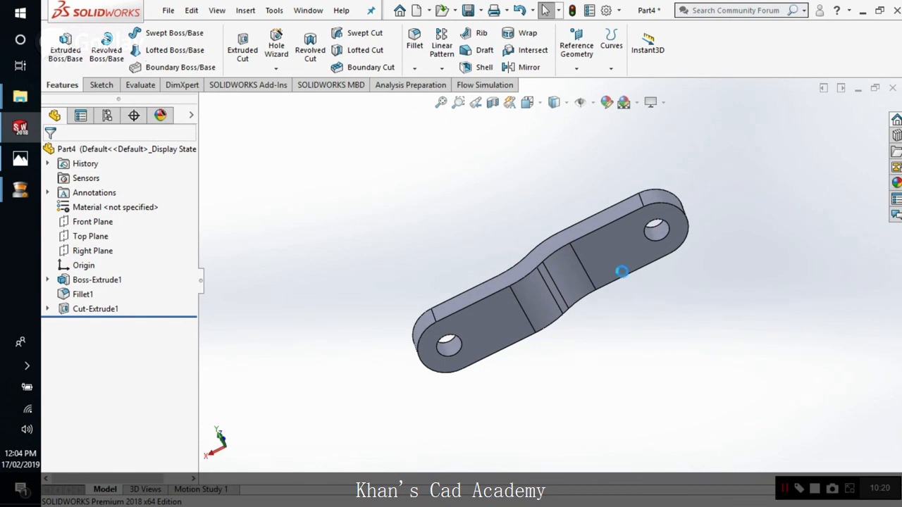
middle_click_drag(563, 245, 600, 248)
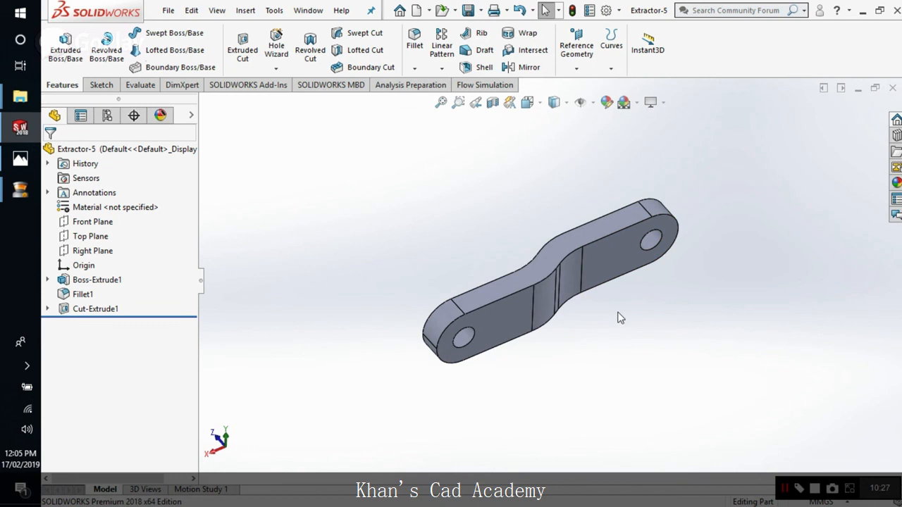